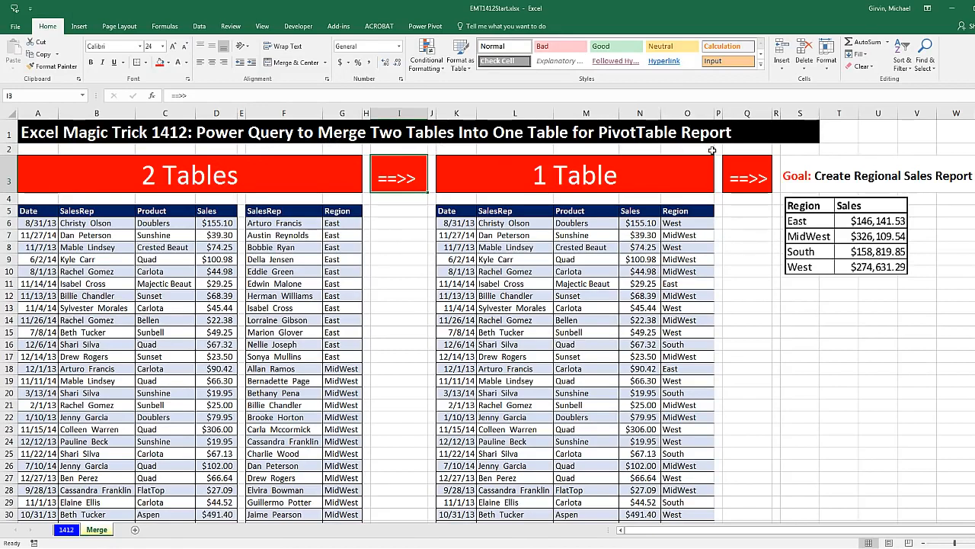
pyautogui.click(105, 272)
pyautogui.click(270, 261)
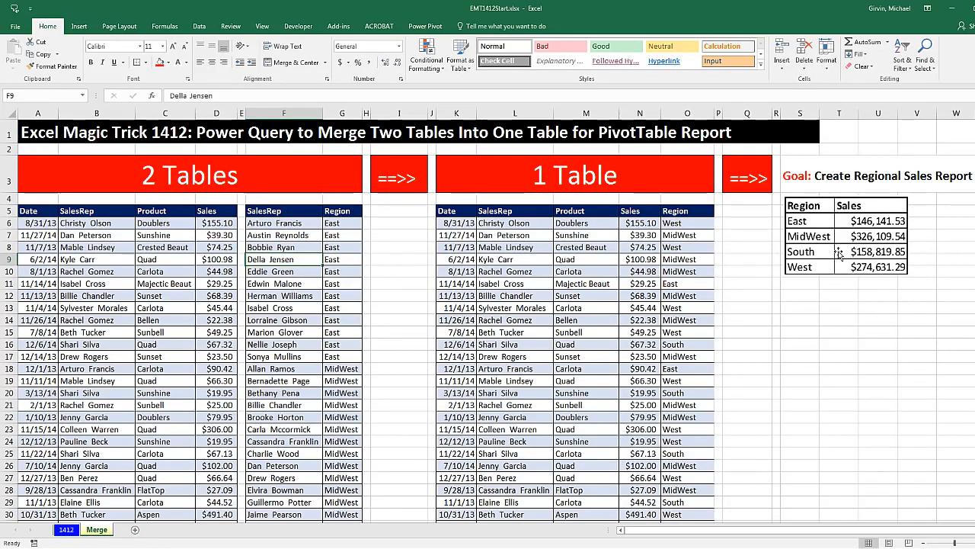
pyautogui.click(456, 259)
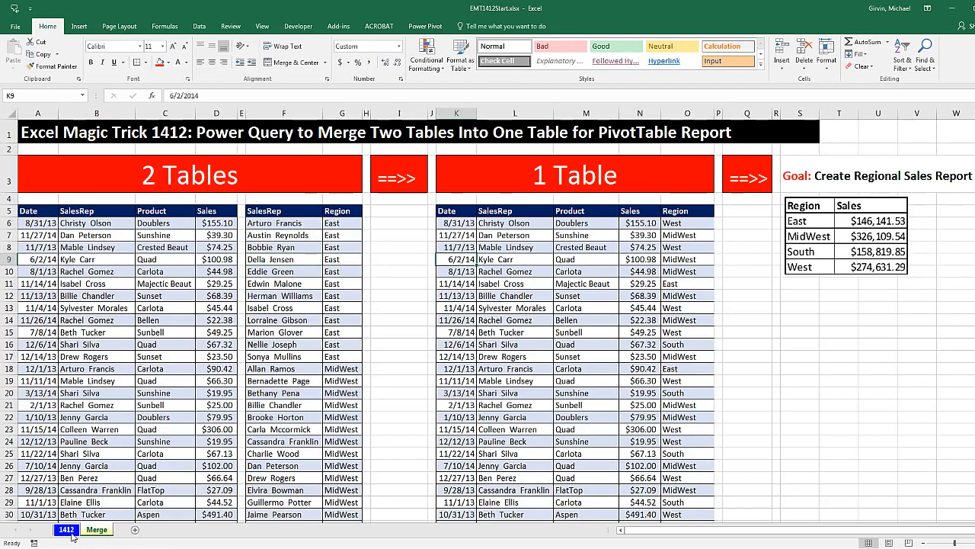
# Step: Open the 1412 worksheet and check the table name of the sales data in its table design settings
pyautogui.click(97, 528)
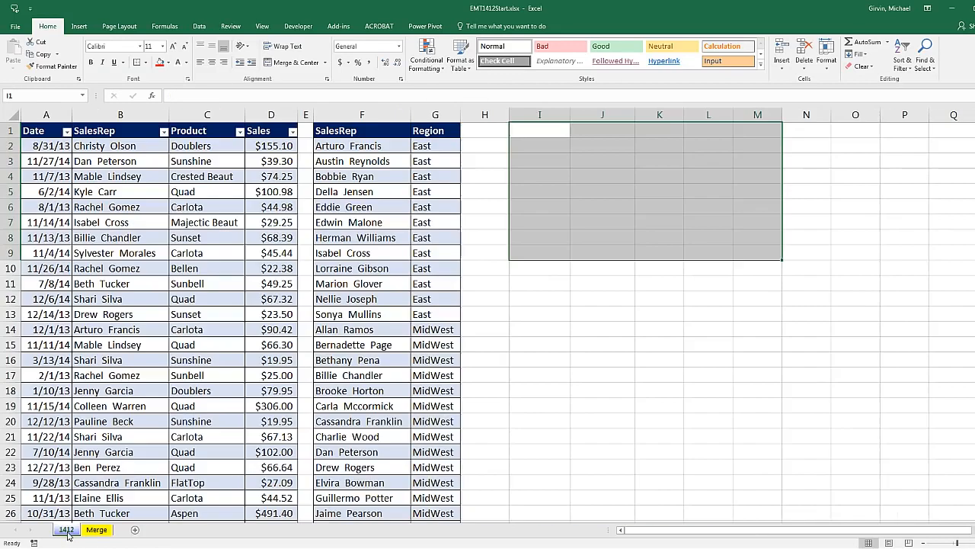
pyautogui.click(138, 161)
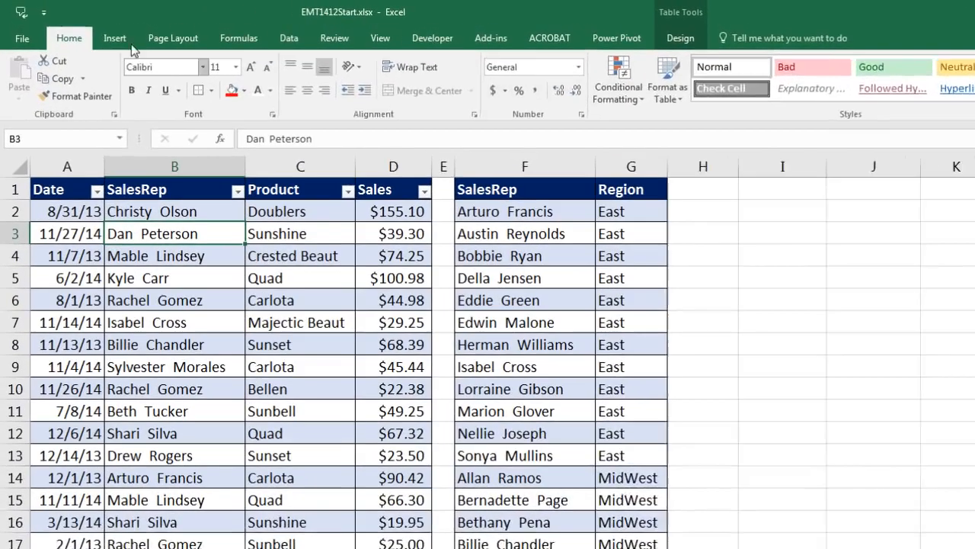
pyautogui.click(81, 29)
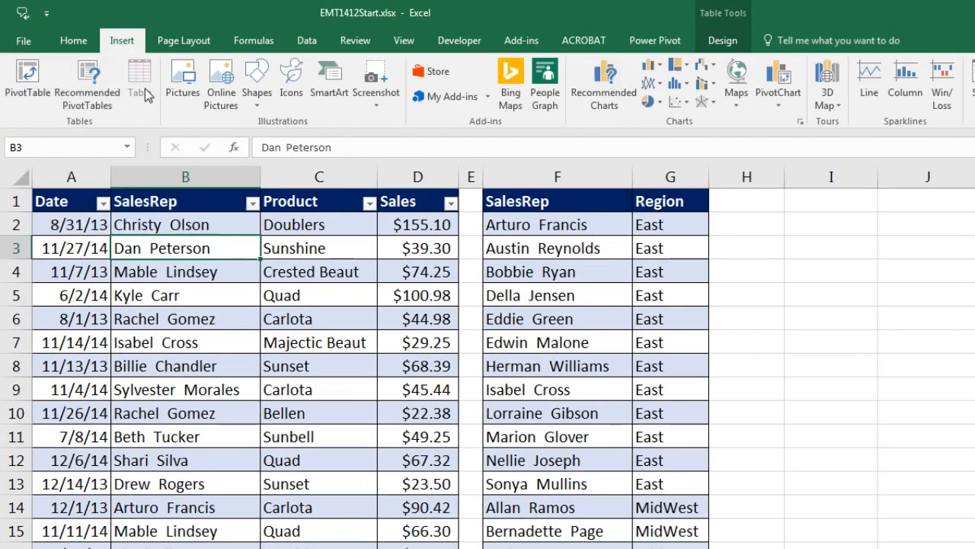
pyautogui.click(735, 44)
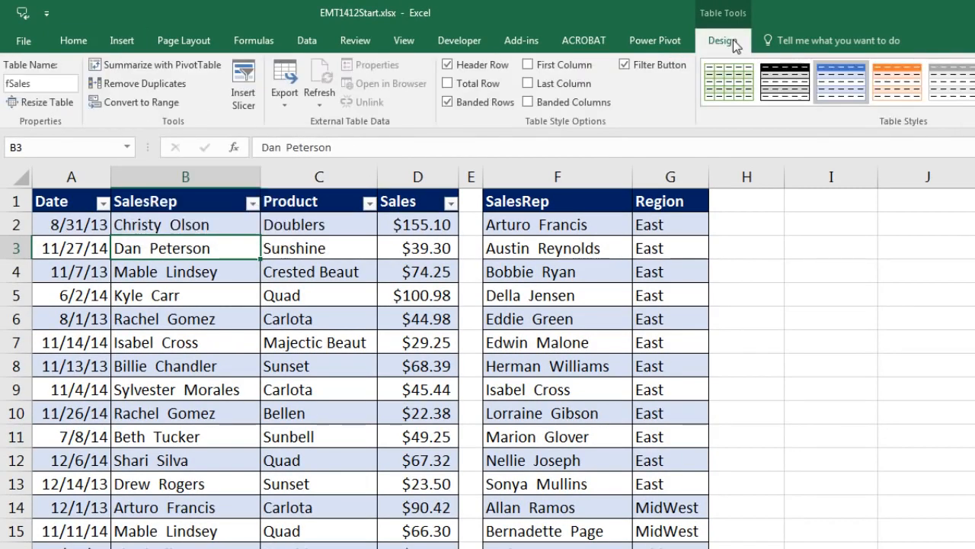
# Step: Convert the SalesRep and Region range F1:G73 into an Excel table with headers
pyautogui.click(539, 233)
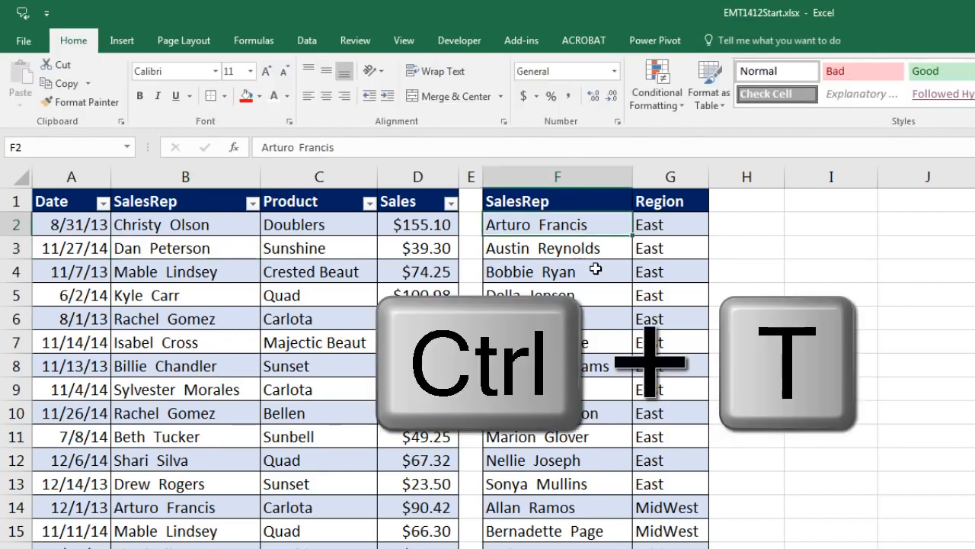
pyautogui.hotkey('ctrl', 't')
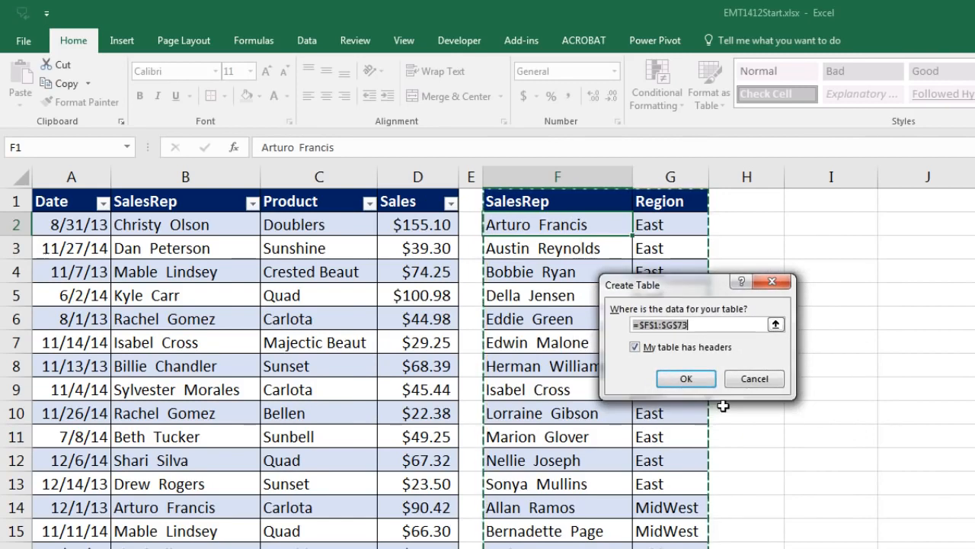
pyautogui.press('Return')
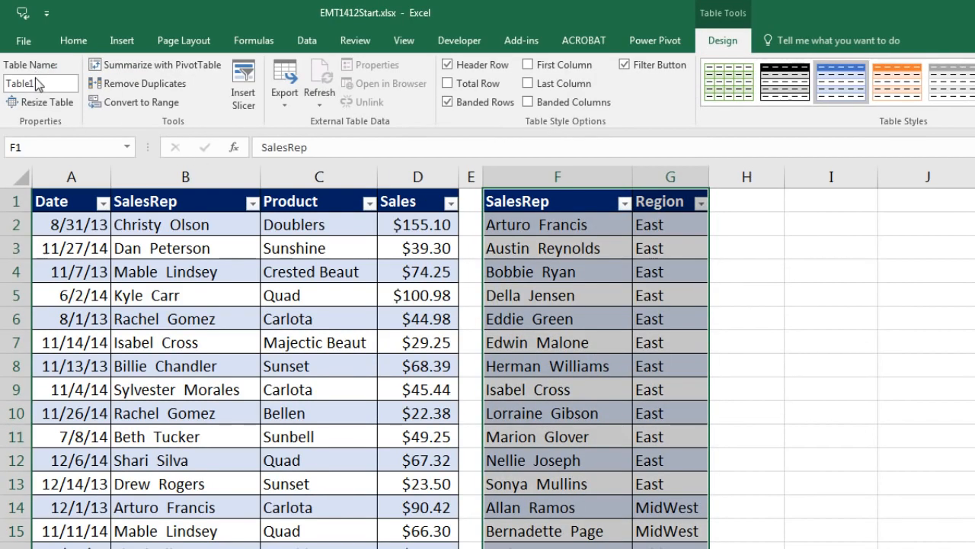
# Step: Name the SalesRep and Region table dSalesRep
pyautogui.hotkey('alt', 'j')
pyautogui.press('t')
pyautogui.press('a')
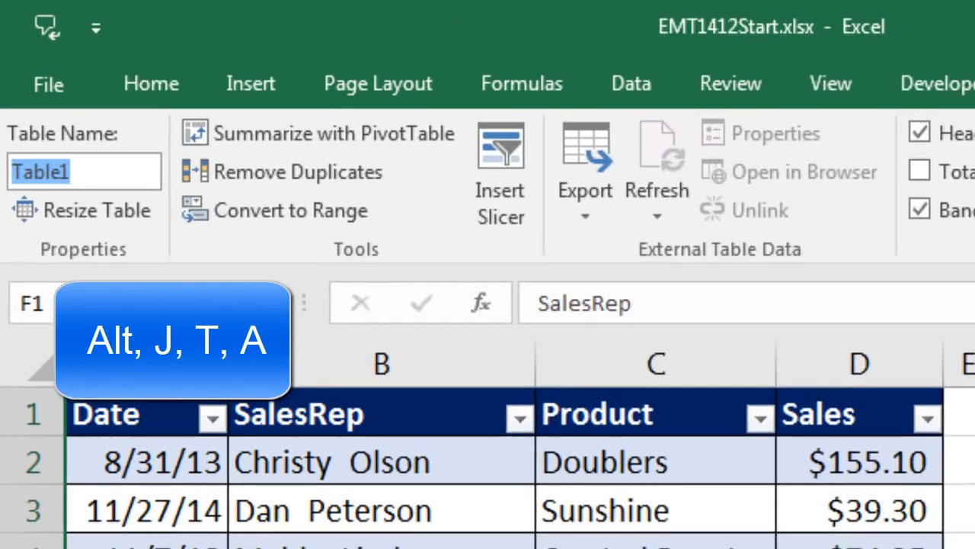
pyautogui.write('dSalesRep')
pyautogui.press('Return')
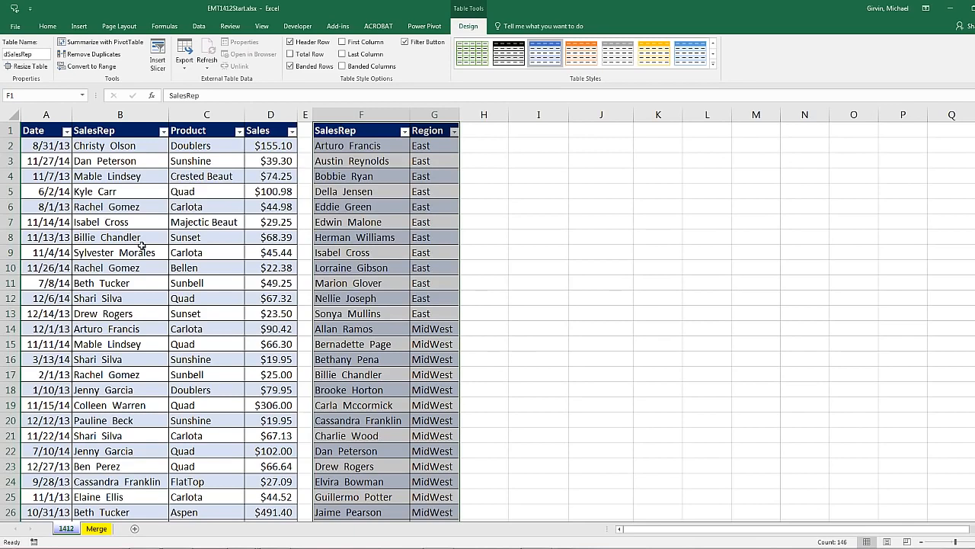
# Step: Bring the fSales table into the Power Query Editor as a new query
pyautogui.click(127, 162)
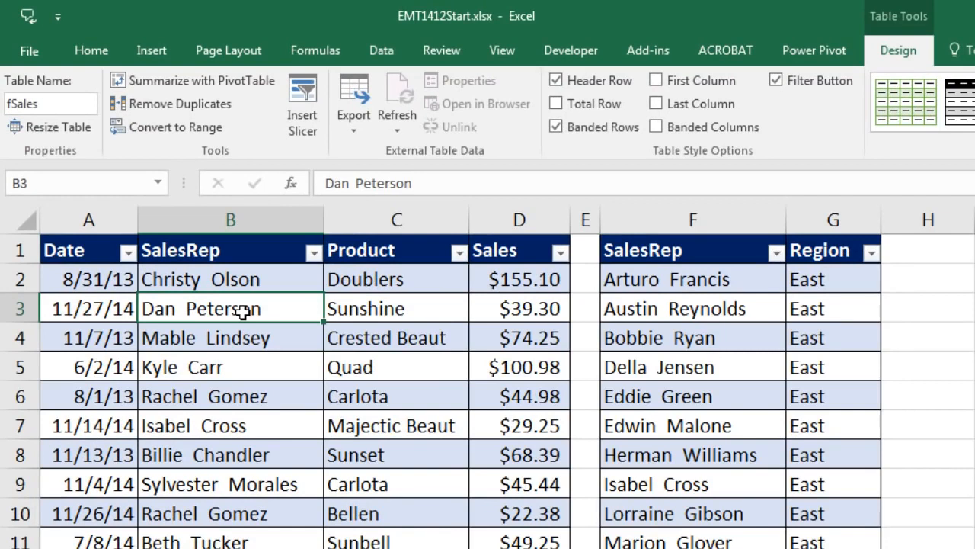
pyautogui.click(381, 51)
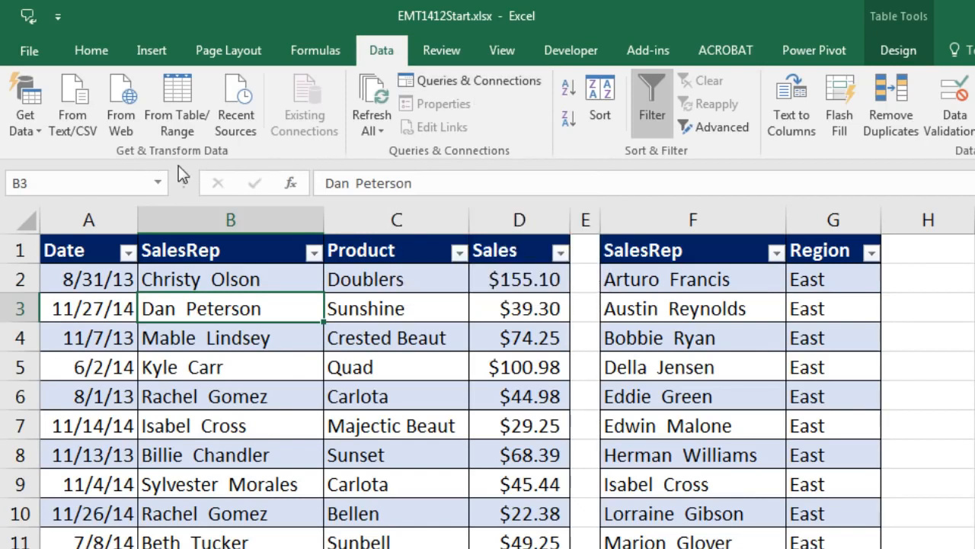
pyautogui.click(181, 119)
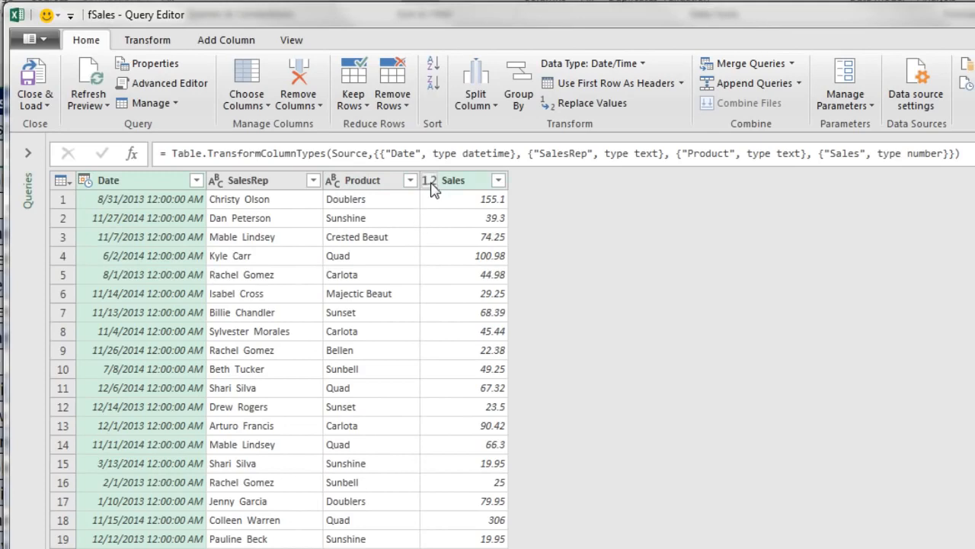
# Step: Change the Sales column's data type to Currency and the Date column's to Date, replacing the current type conversion each time
pyautogui.click(431, 184)
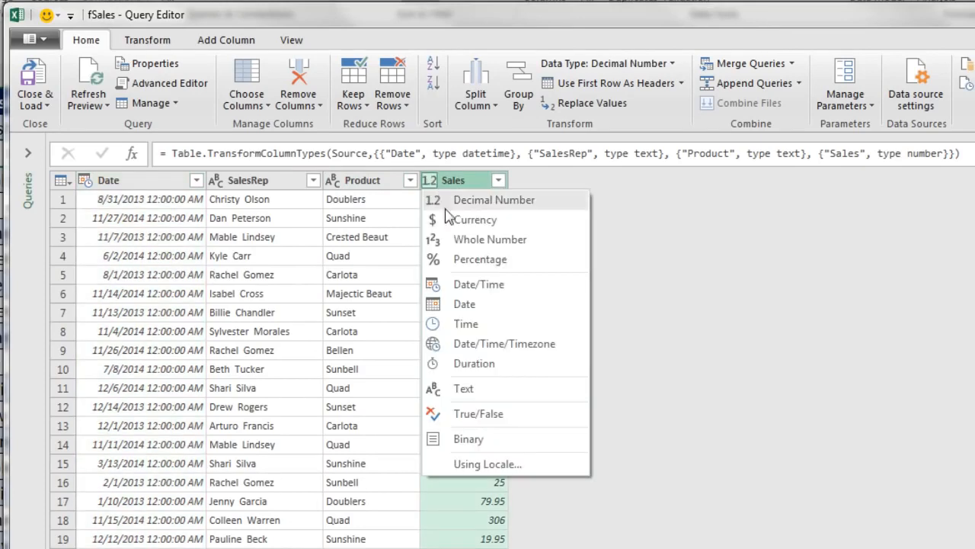
pyautogui.click(462, 227)
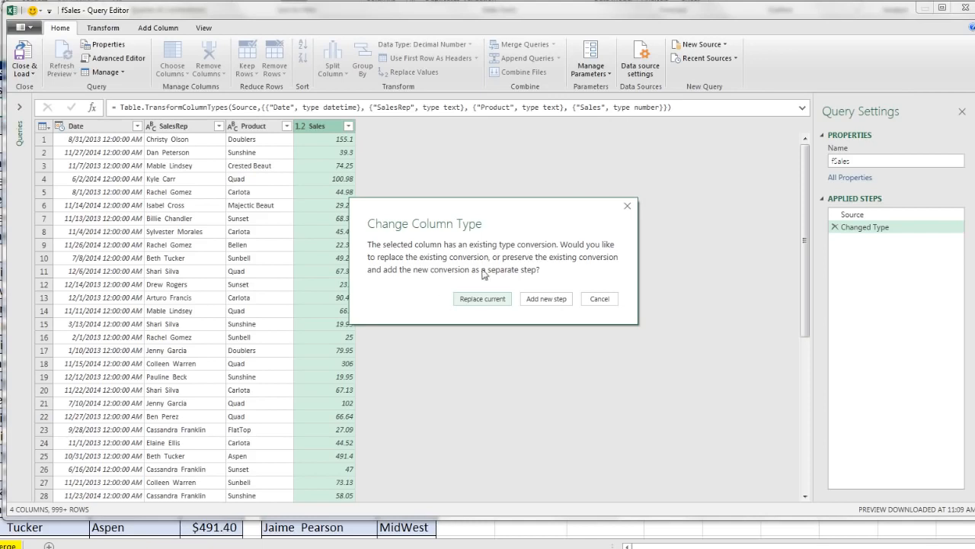
pyautogui.click(478, 299)
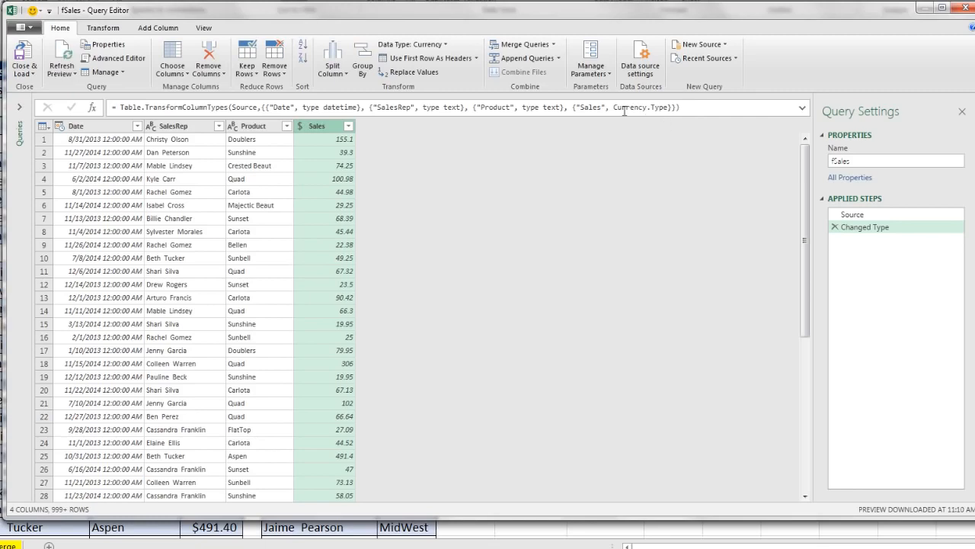
pyautogui.click(59, 126)
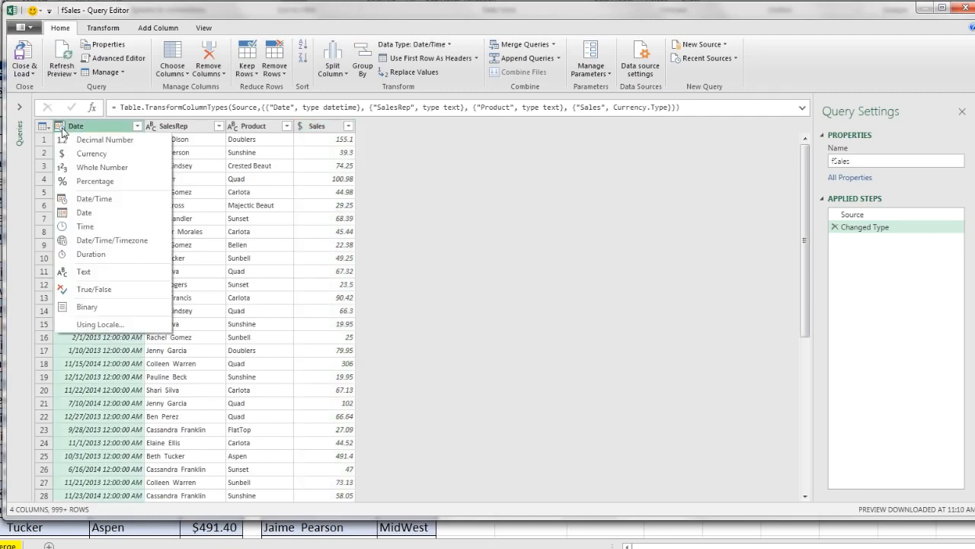
pyautogui.click(90, 217)
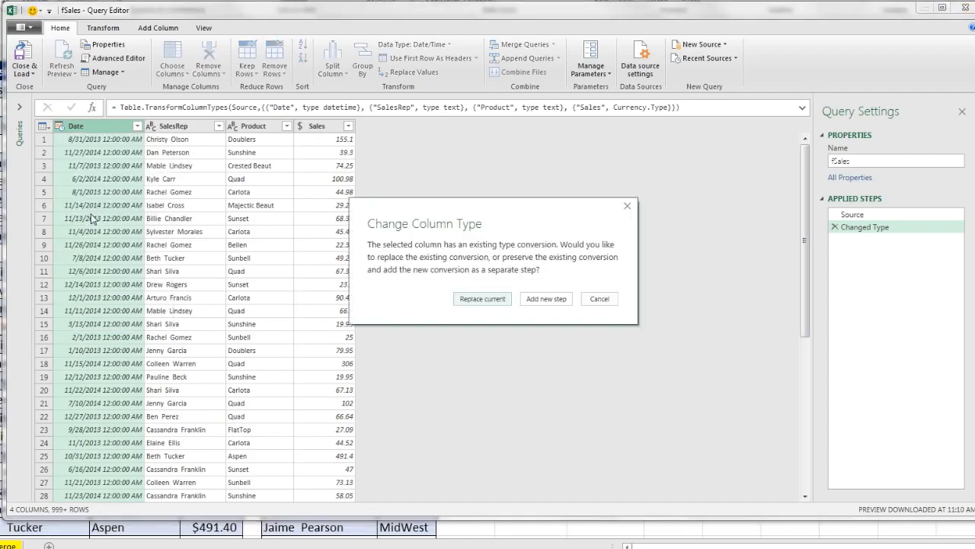
pyautogui.click(483, 299)
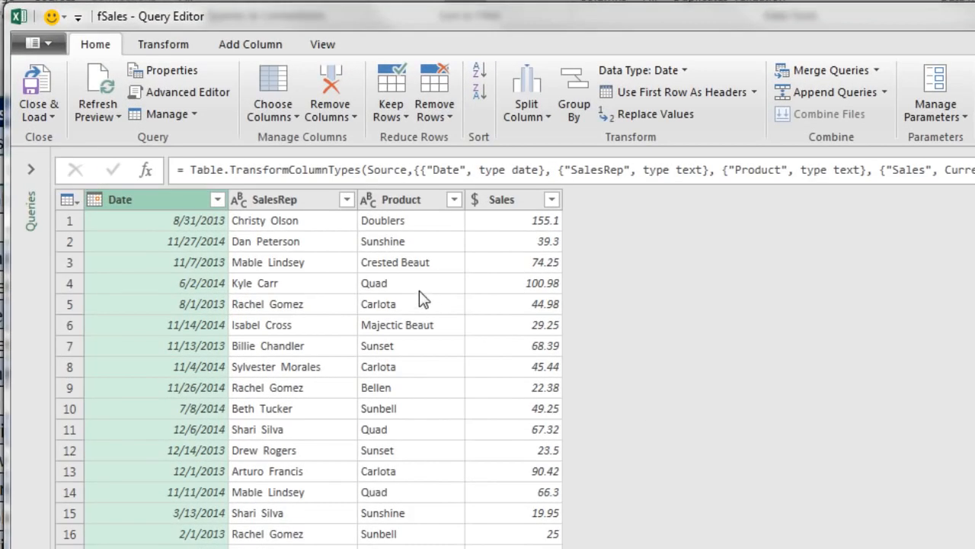
# Step: Close the Query Editor and load the fSales query as a connection only
pyautogui.click(51, 118)
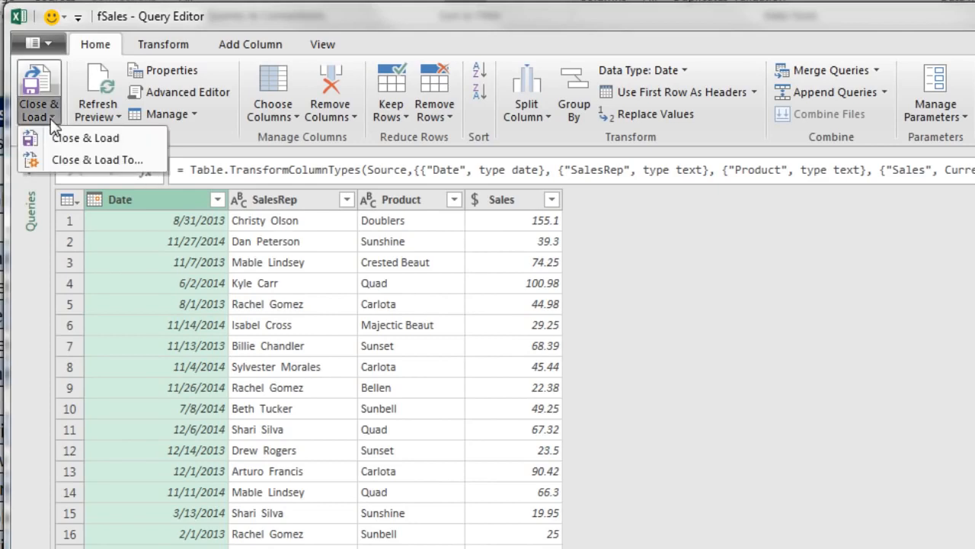
pyautogui.click(91, 162)
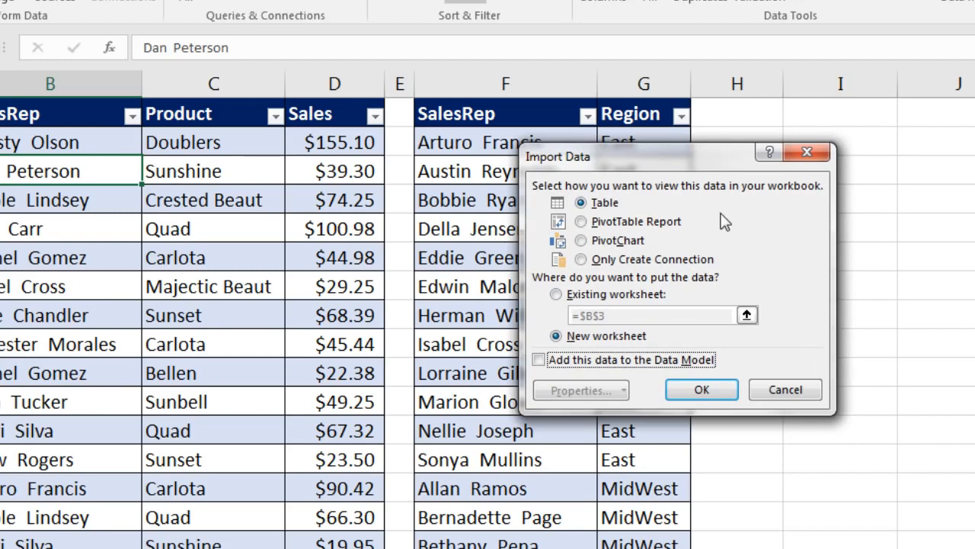
pyautogui.click(580, 260)
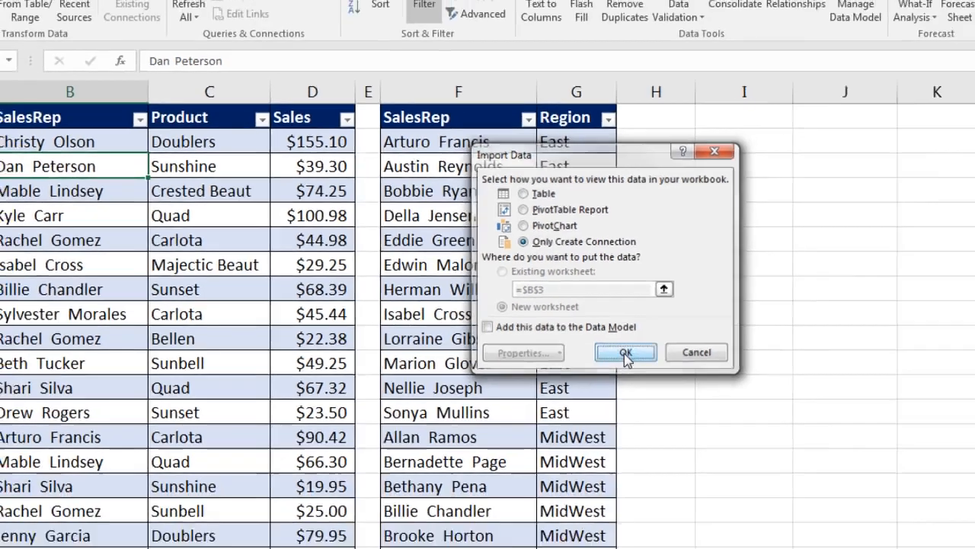
pyautogui.click(702, 393)
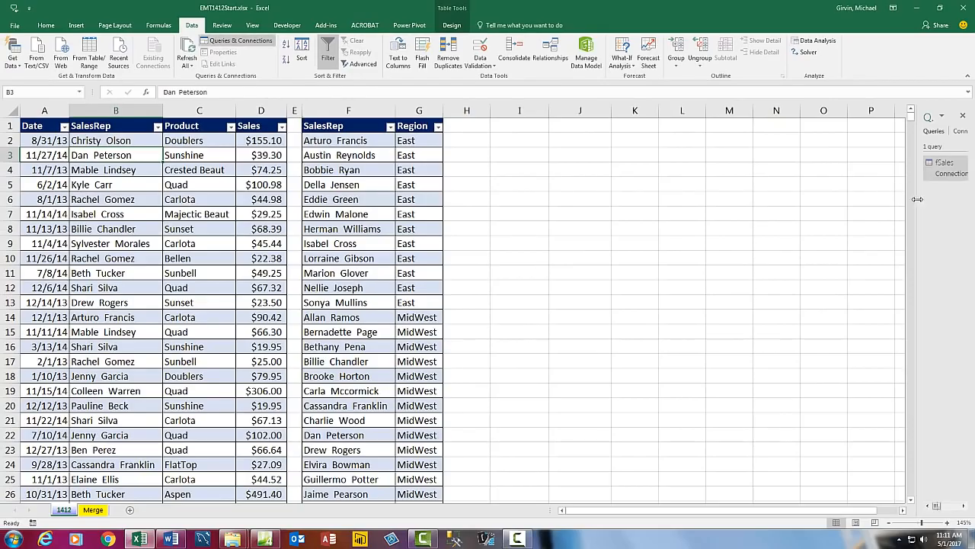
# Step: Widen the Queries & Connections pane and check its list of connections before returning to the list of queries
pyautogui.moveTo(918, 199); pyautogui.dragTo(776, 191)
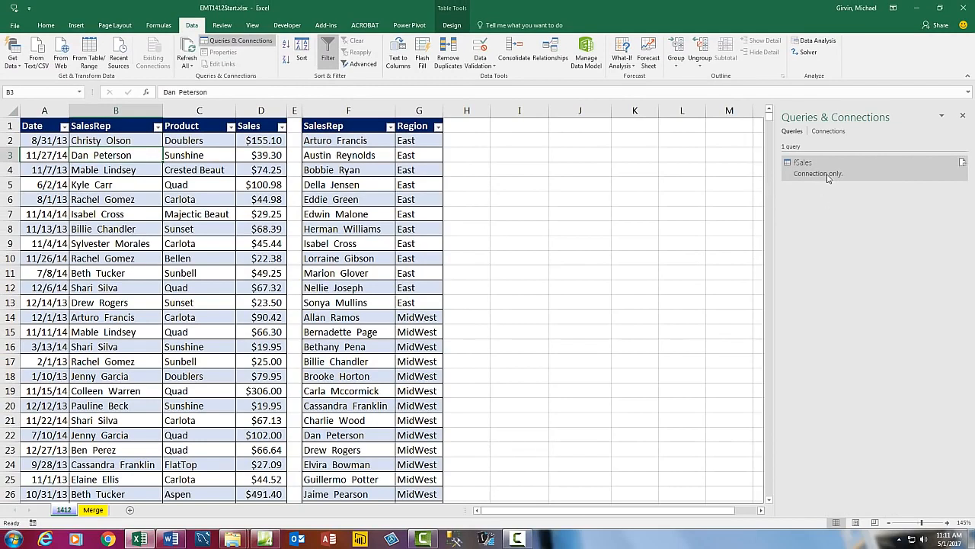
pyautogui.click(829, 132)
pyautogui.click(788, 132)
# Step: Bring the dSalesRep table into Power Query and load it as a connection only
pyautogui.click(347, 140)
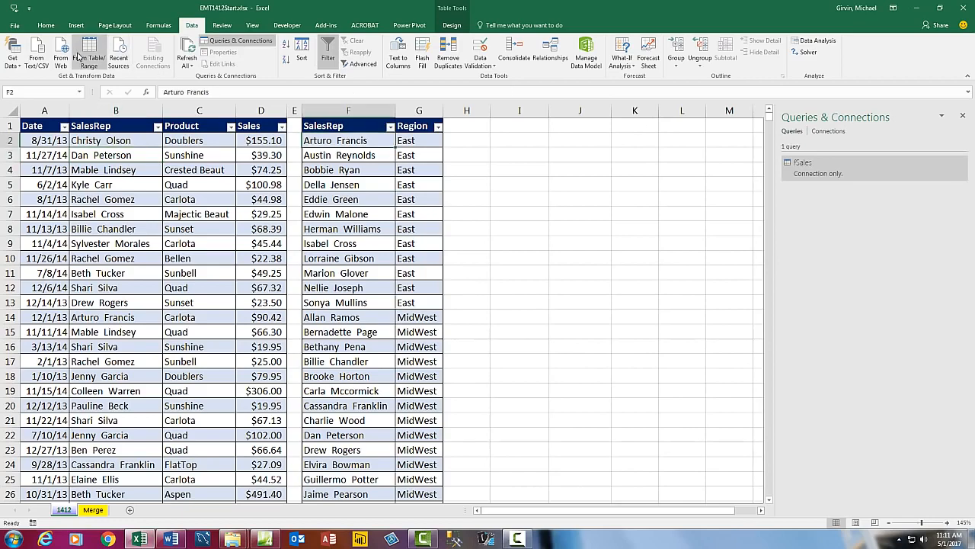
pyautogui.click(87, 60)
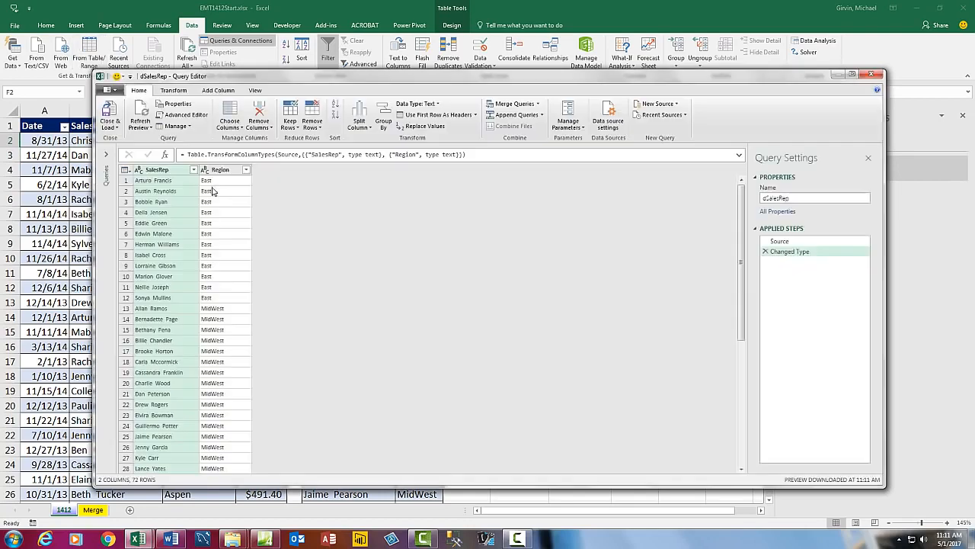
pyautogui.click(111, 126)
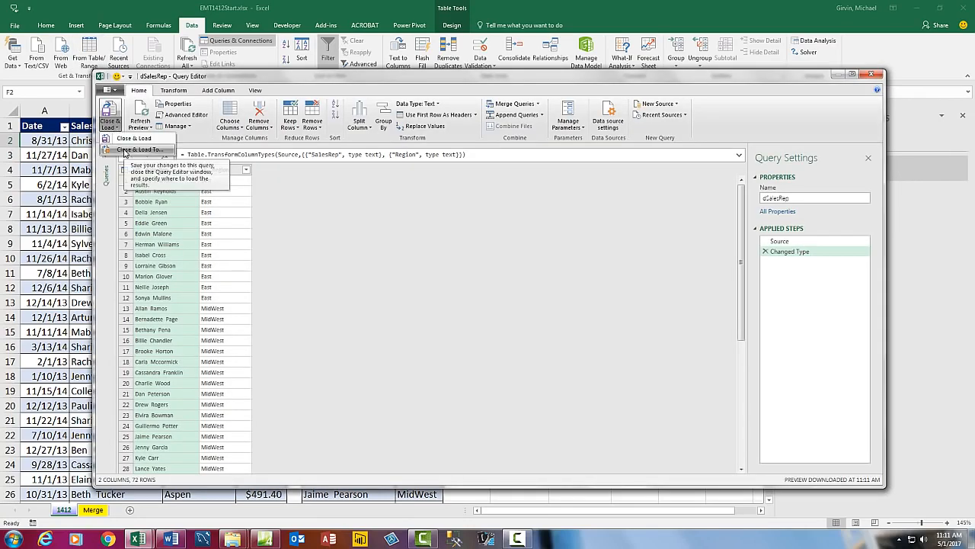
pyautogui.click(138, 149)
pyautogui.click(388, 200)
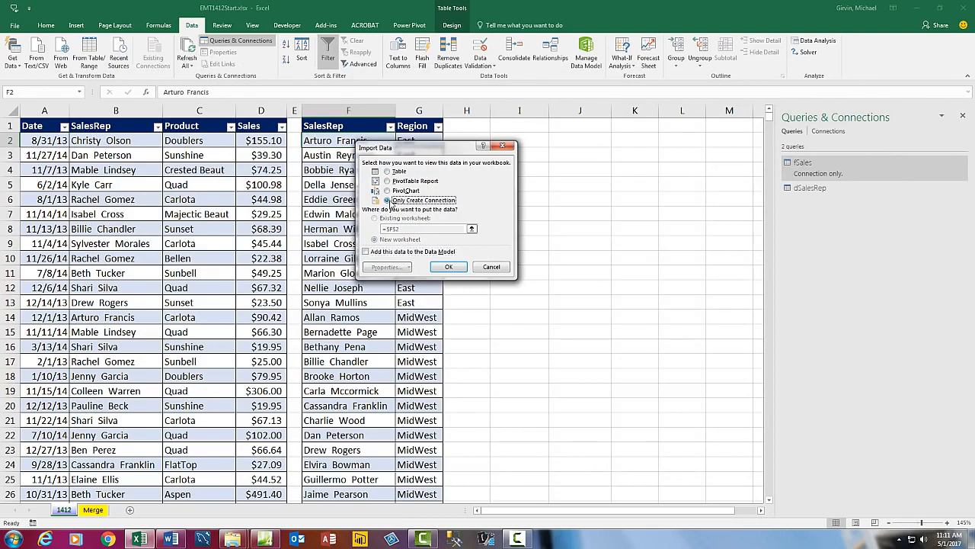
pyautogui.click(449, 267)
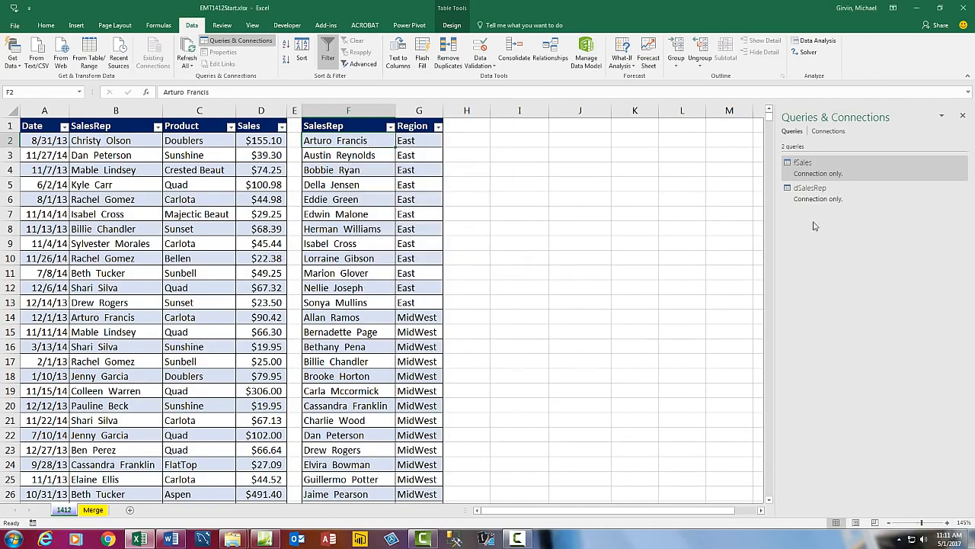
# Step: Merge the fSales query with the dSalesRep query, matching the SalesRep columns of both tables with a Left Outer join
pyautogui.moveTo(828, 201)
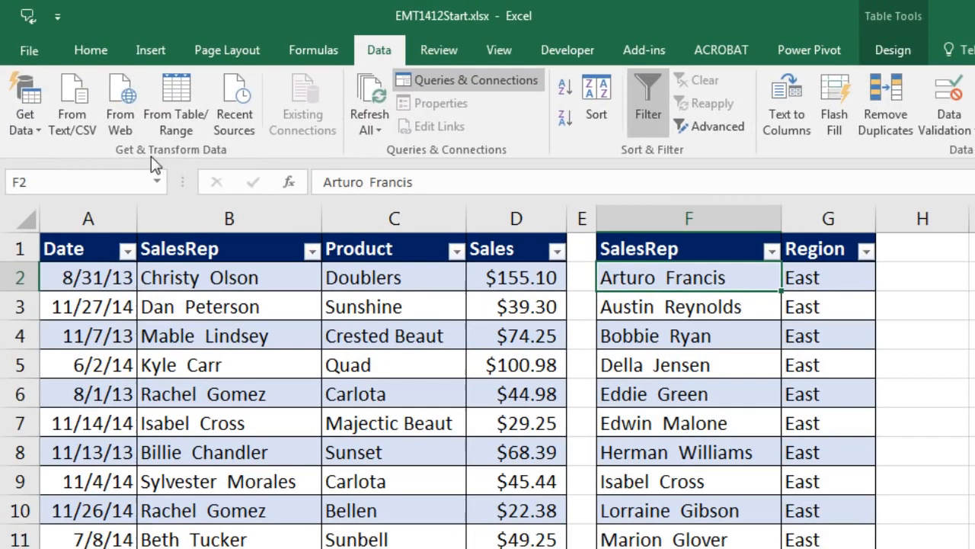
pyautogui.click(37, 128)
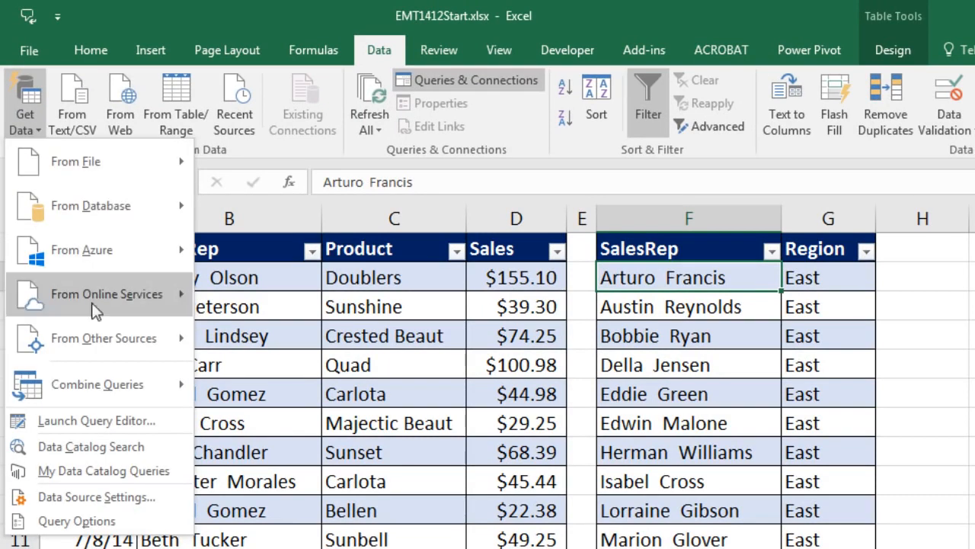
pyautogui.moveTo(120, 398)
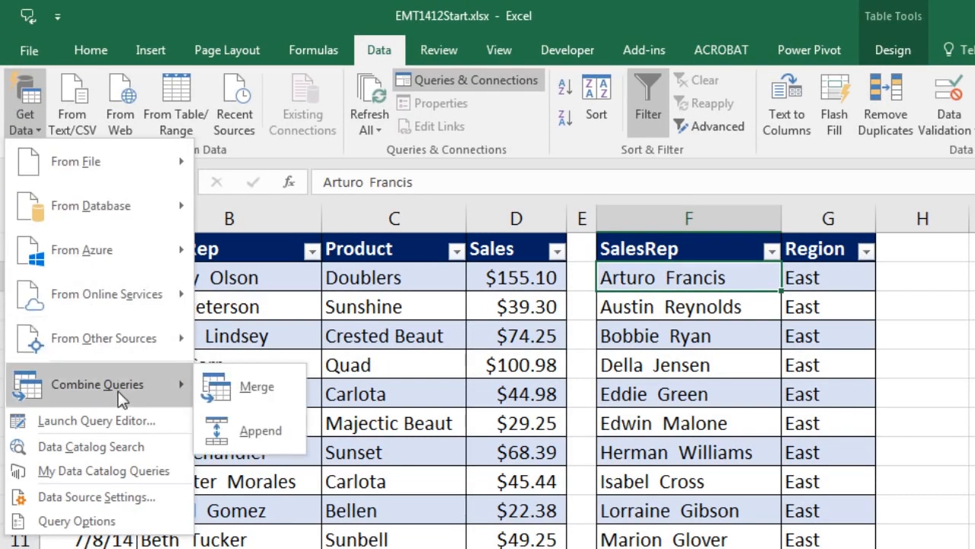
pyautogui.click(244, 390)
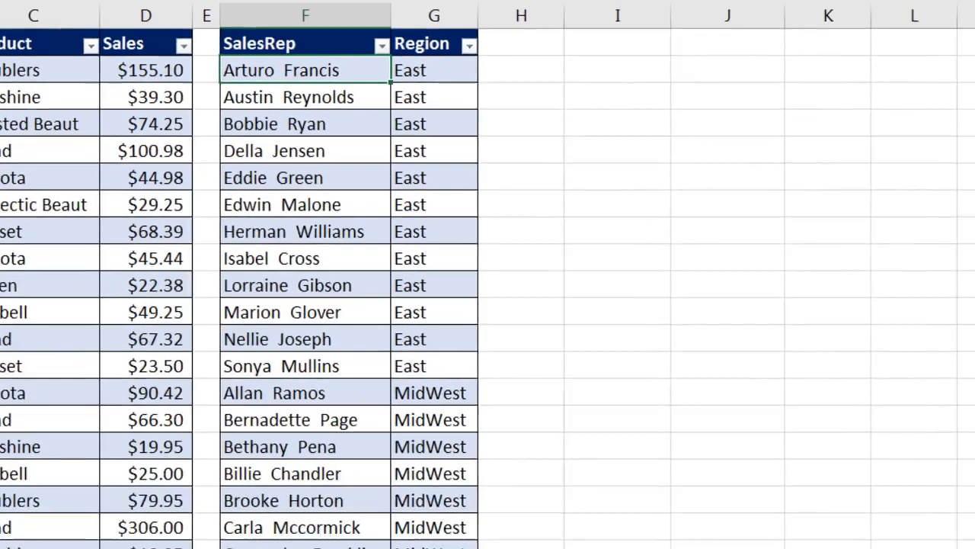
pyautogui.click(421, 98)
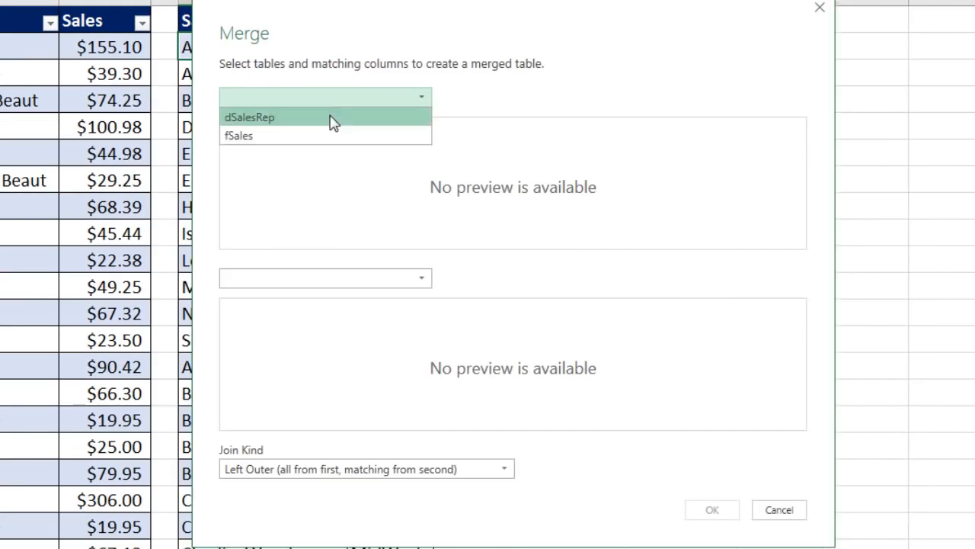
pyautogui.click(309, 136)
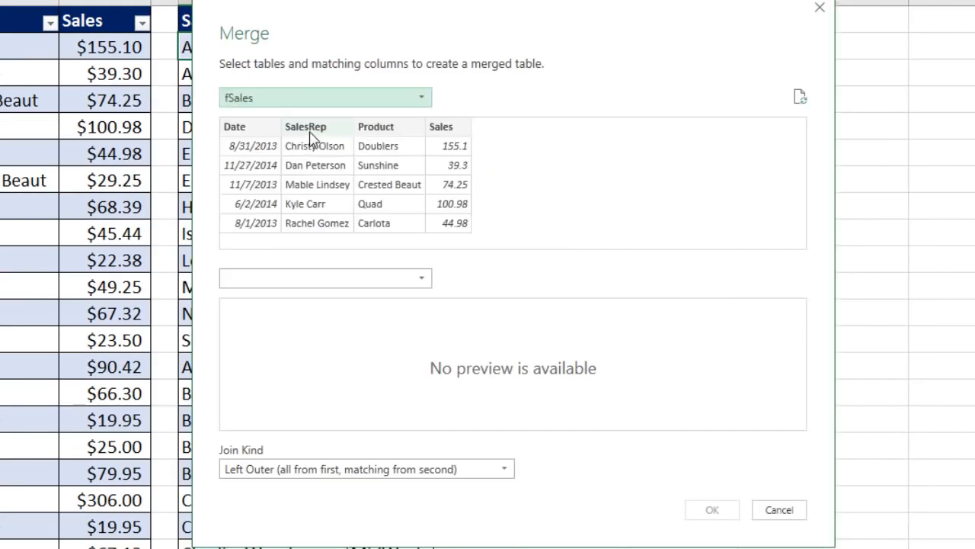
pyautogui.click(310, 129)
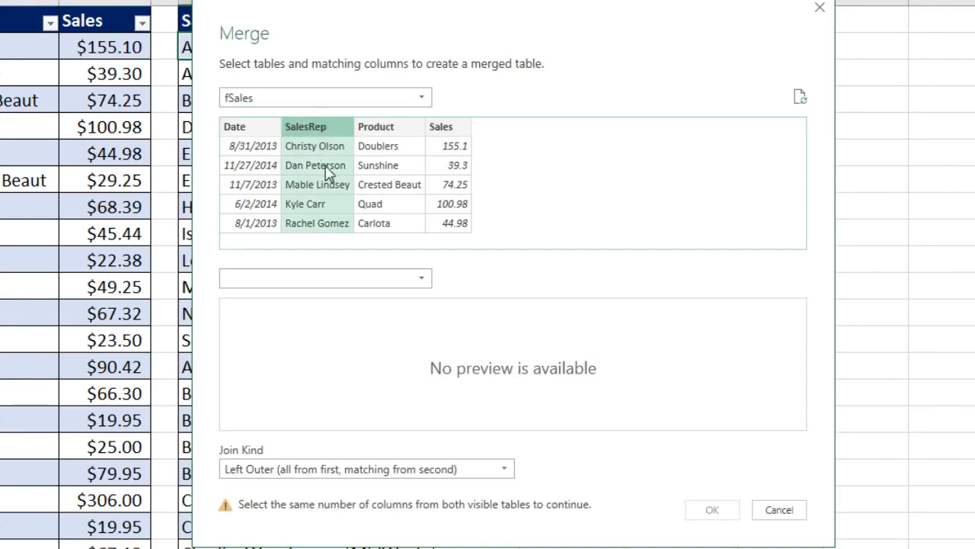
pyautogui.click(422, 278)
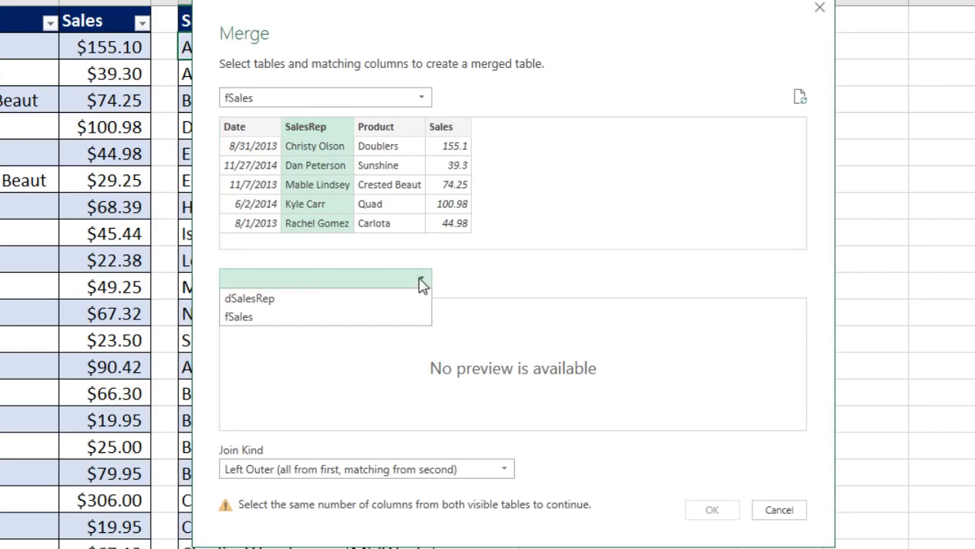
pyautogui.click(285, 307)
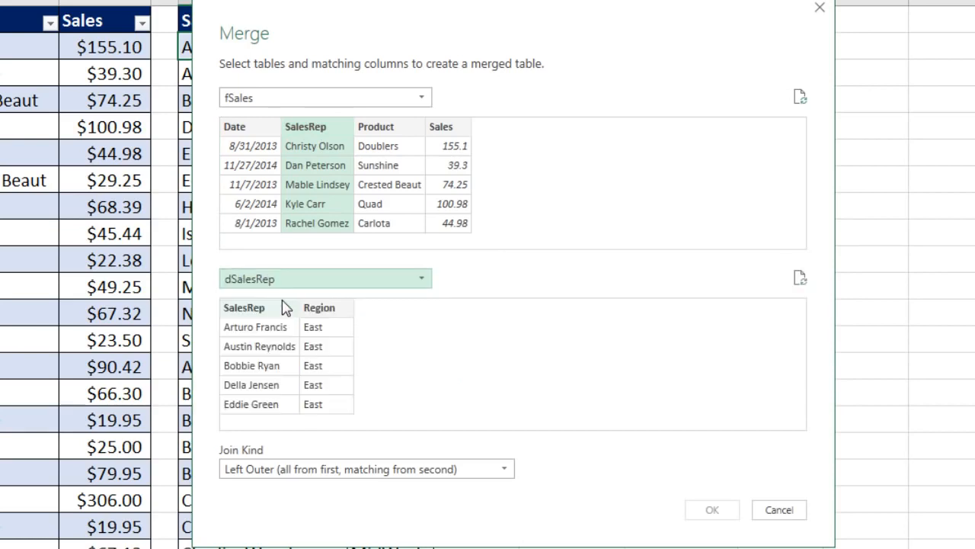
pyautogui.click(258, 309)
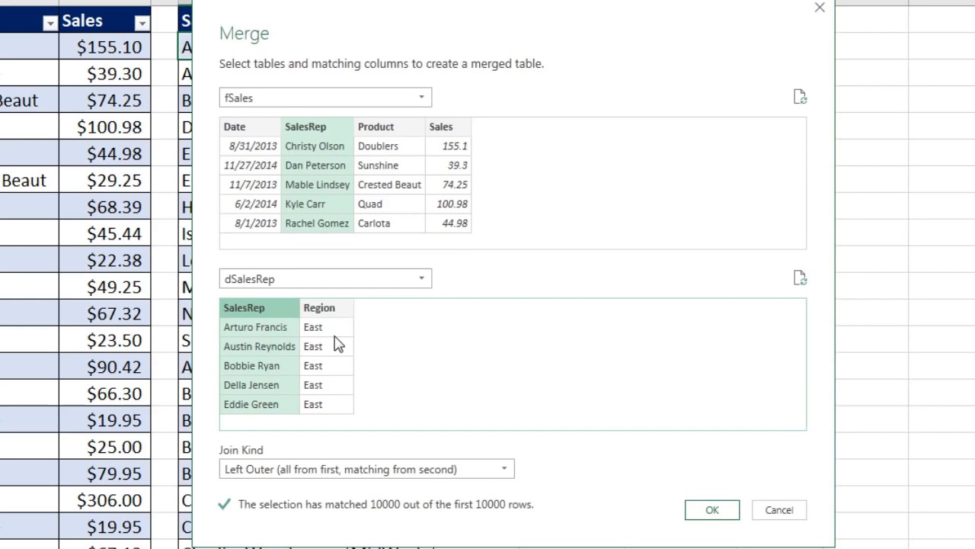
pyautogui.click(709, 511)
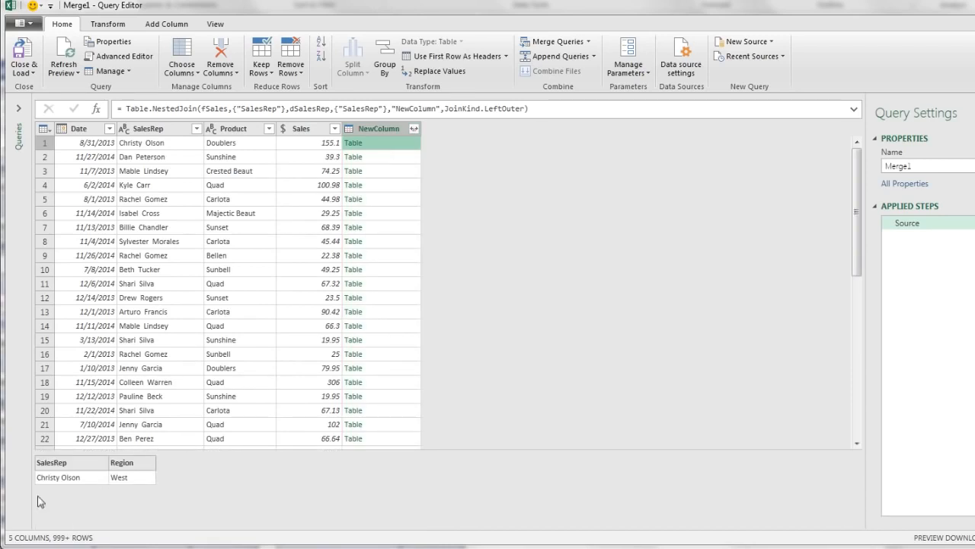
# Step: Preview the nested table in the second row of NewColumn and rename that column to Region
pyautogui.click(379, 161)
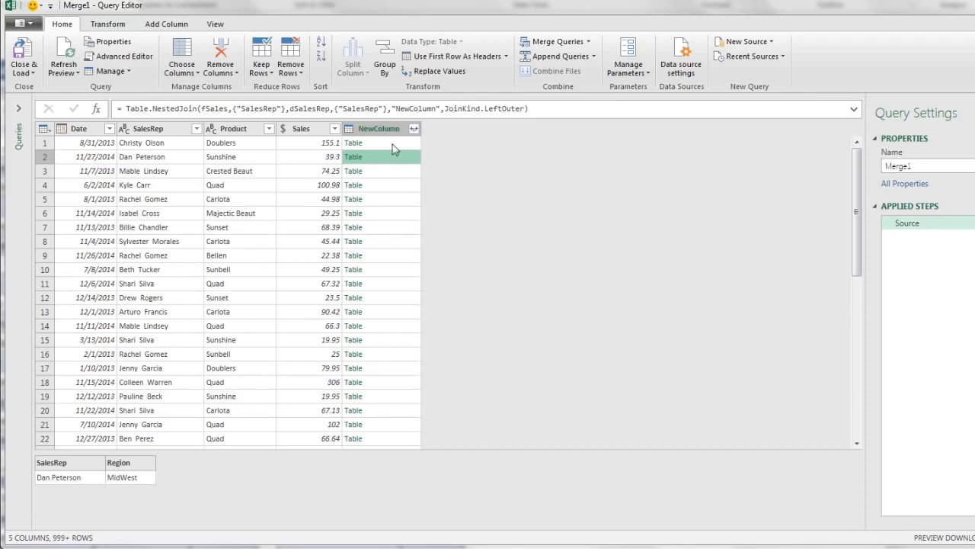
pyautogui.doubleClick(379, 128)
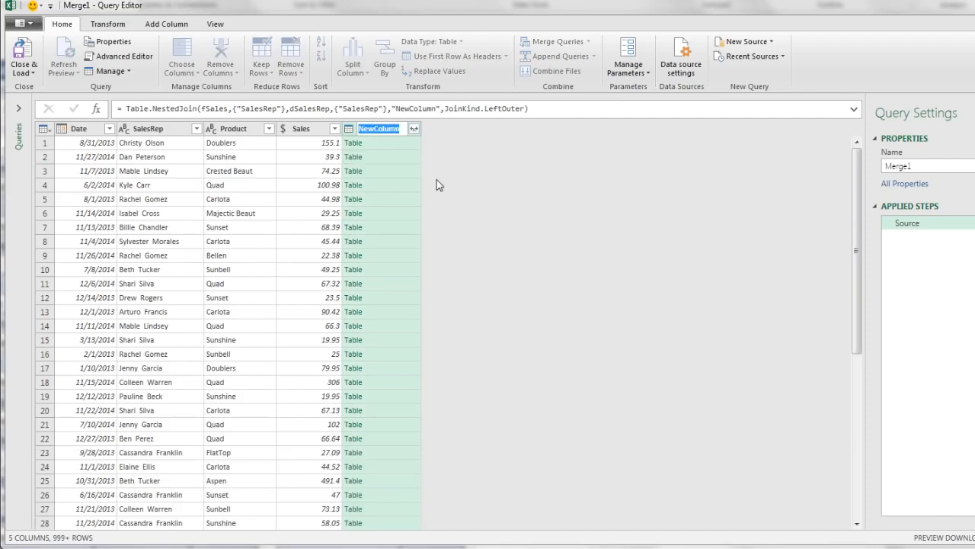
pyautogui.write('Region')
pyautogui.press('Return')
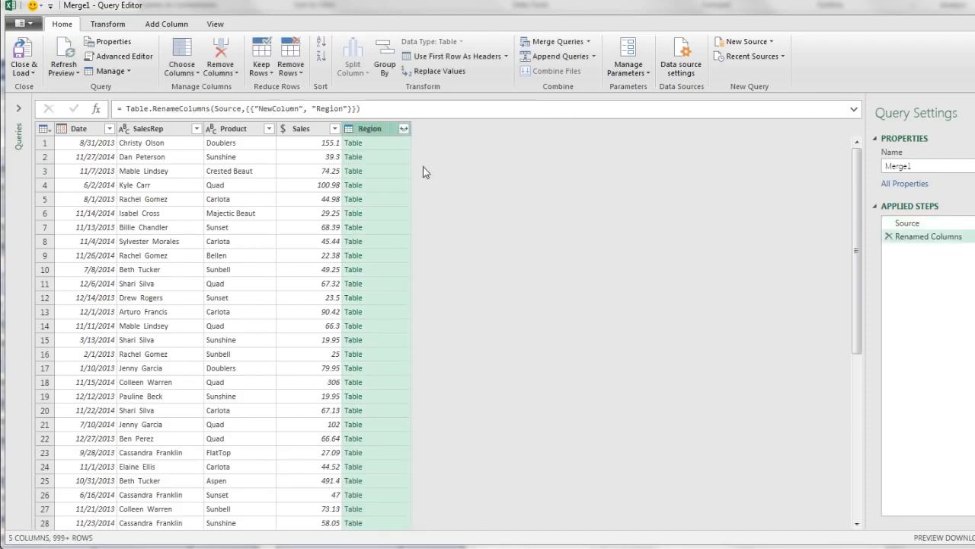
# Step: Expand only the Region field from the nested tables without the original column name as prefix, and name the resulting column Region
pyautogui.click(403, 129)
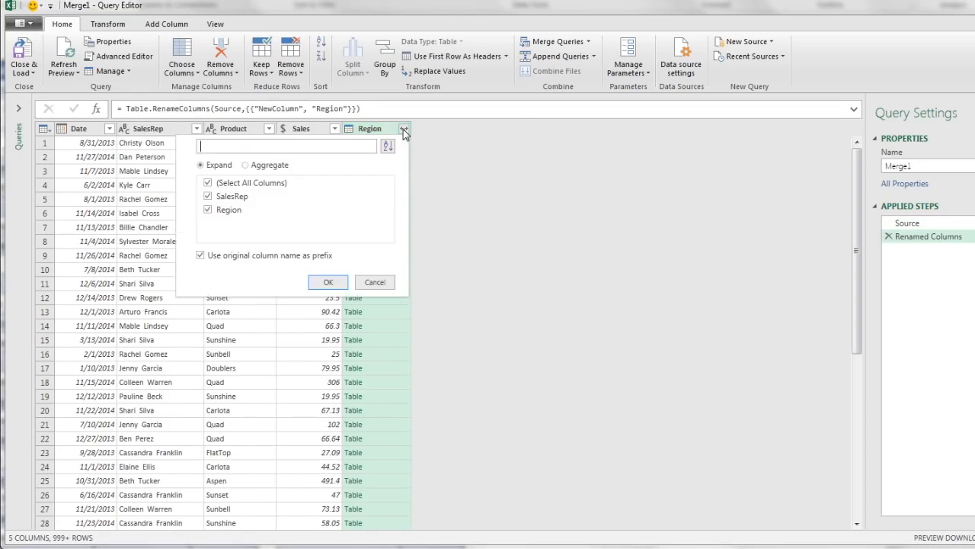
pyautogui.click(202, 256)
pyautogui.click(207, 183)
pyautogui.click(208, 209)
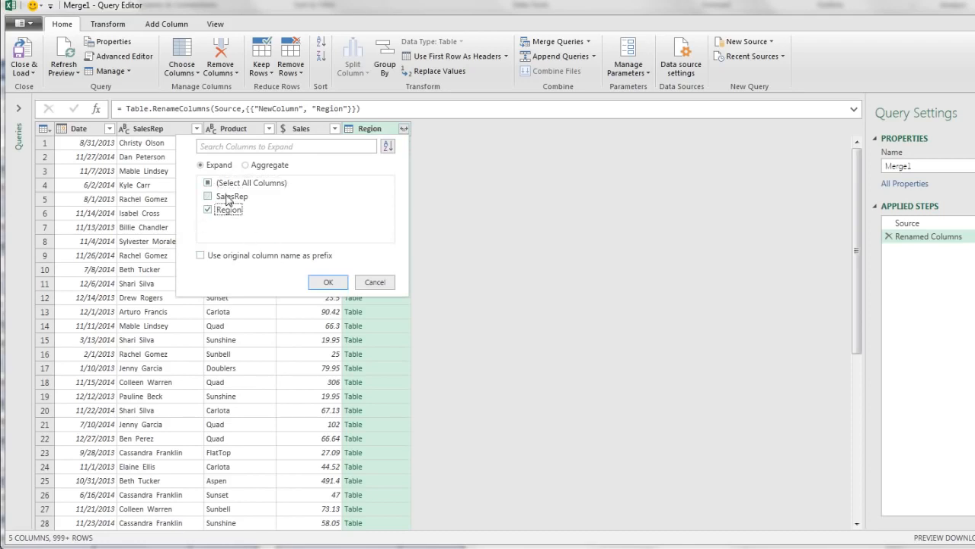
pyautogui.click(326, 283)
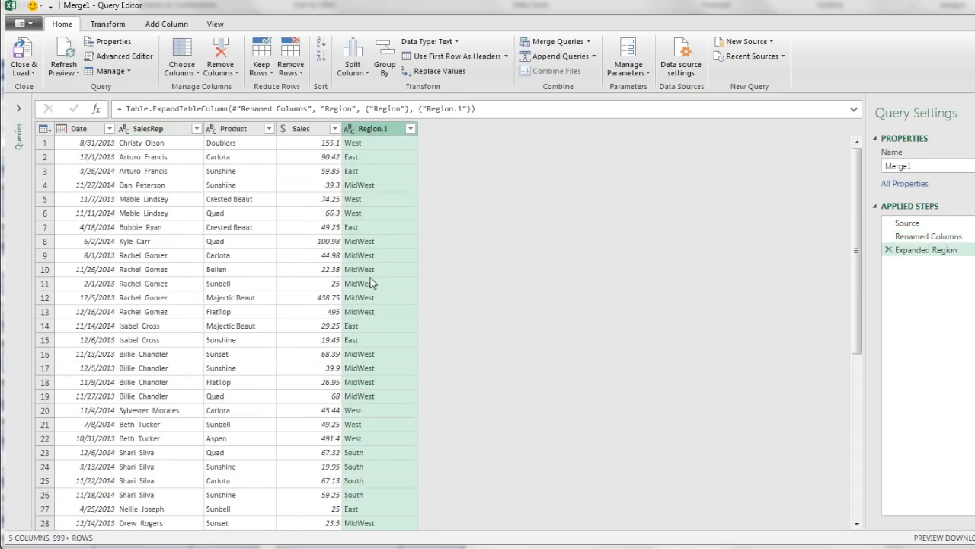
pyautogui.doubleClick(392, 130)
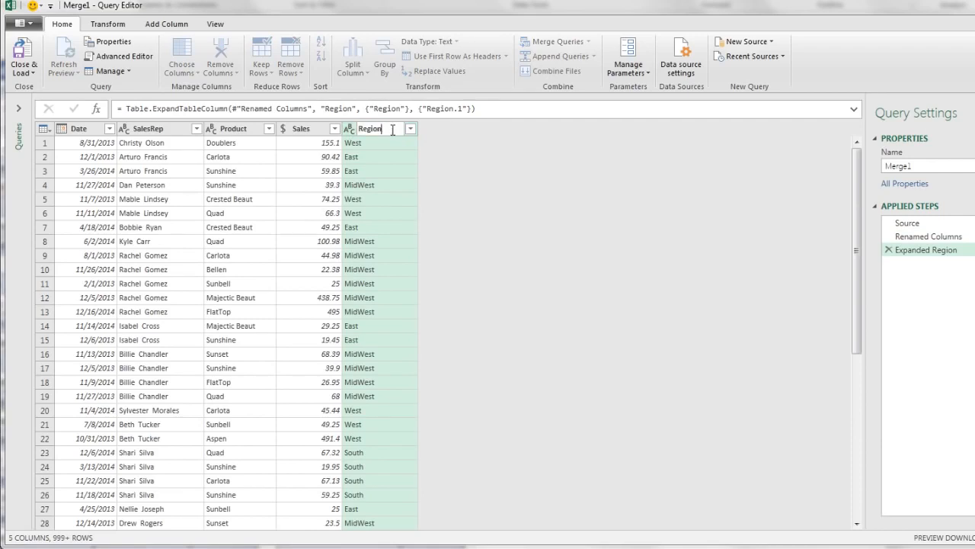
pyautogui.press('Return')
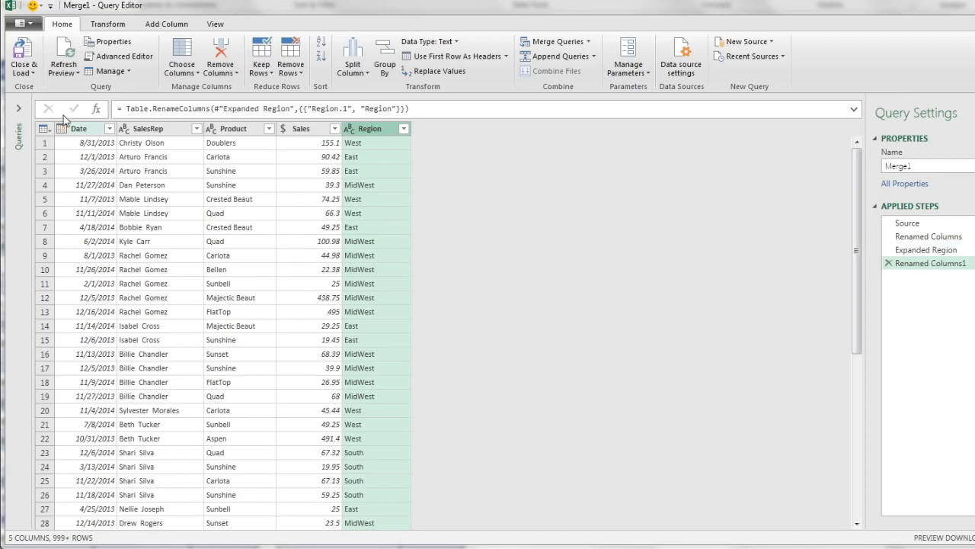
# Step: Close the Query Editor and load the merged query as a connection only
pyautogui.click(23, 69)
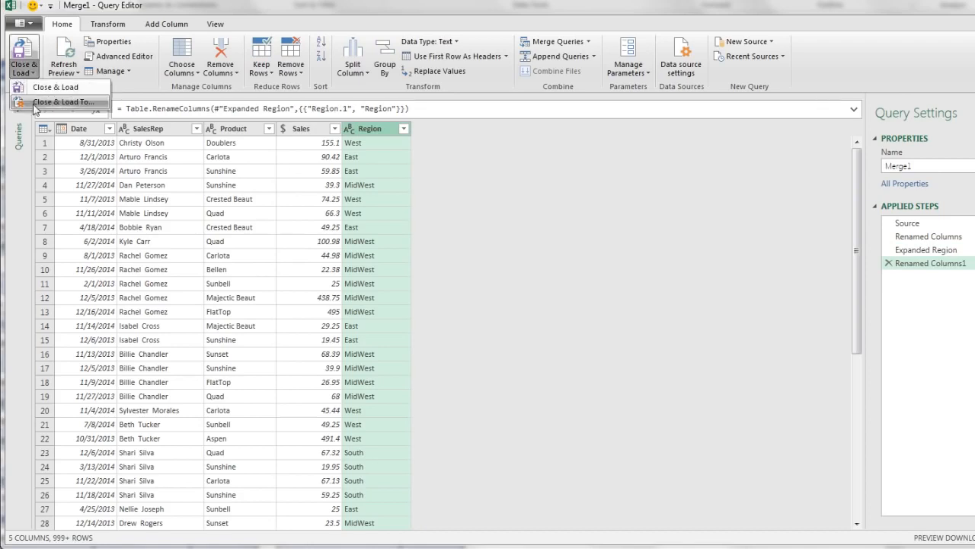
pyautogui.click(46, 102)
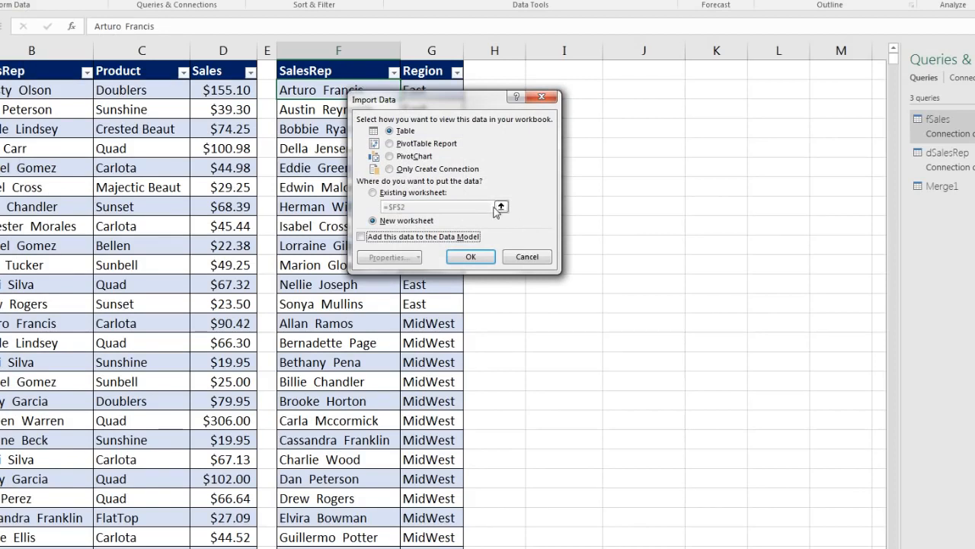
pyautogui.click(390, 169)
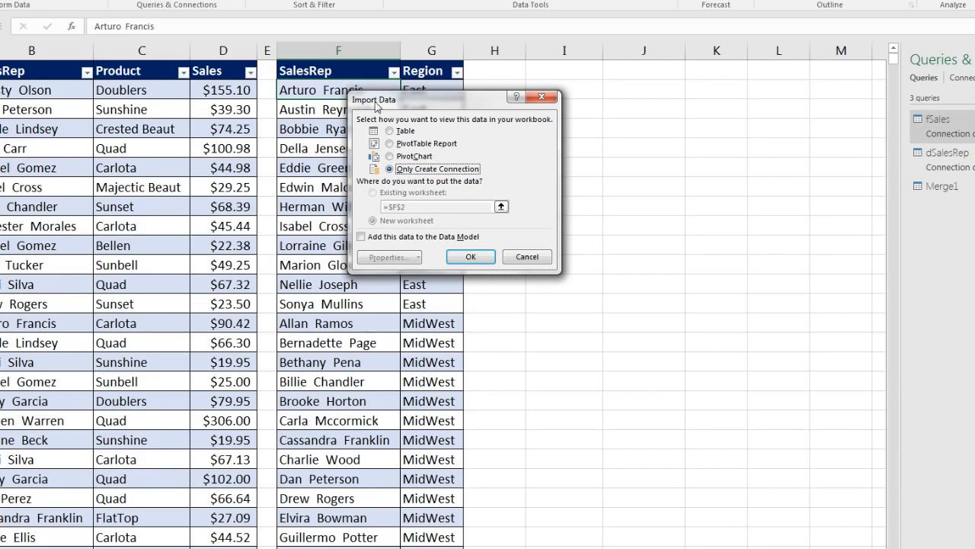
pyautogui.click(485, 262)
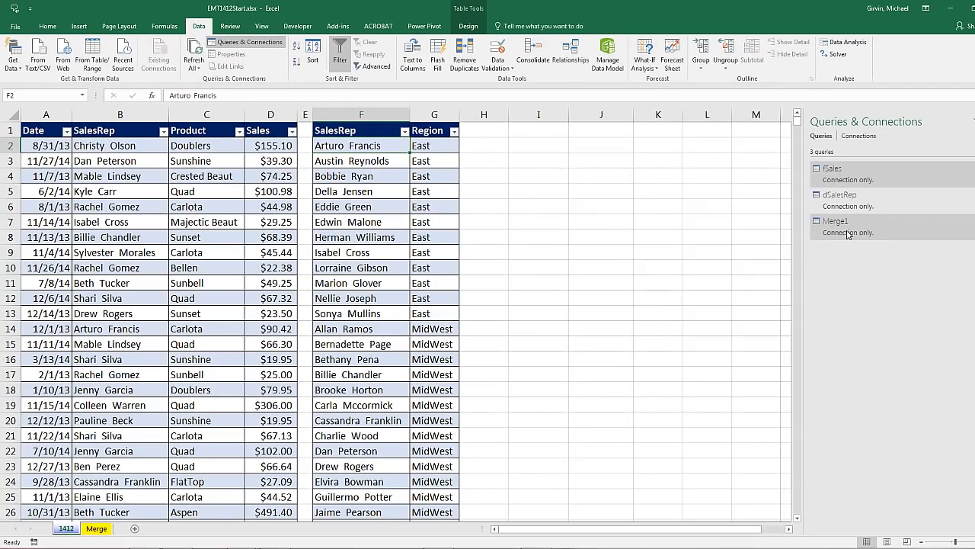
# Step: Rename the Merge1 query to OneSalesTable in its query properties
pyautogui.moveTo(876, 226)
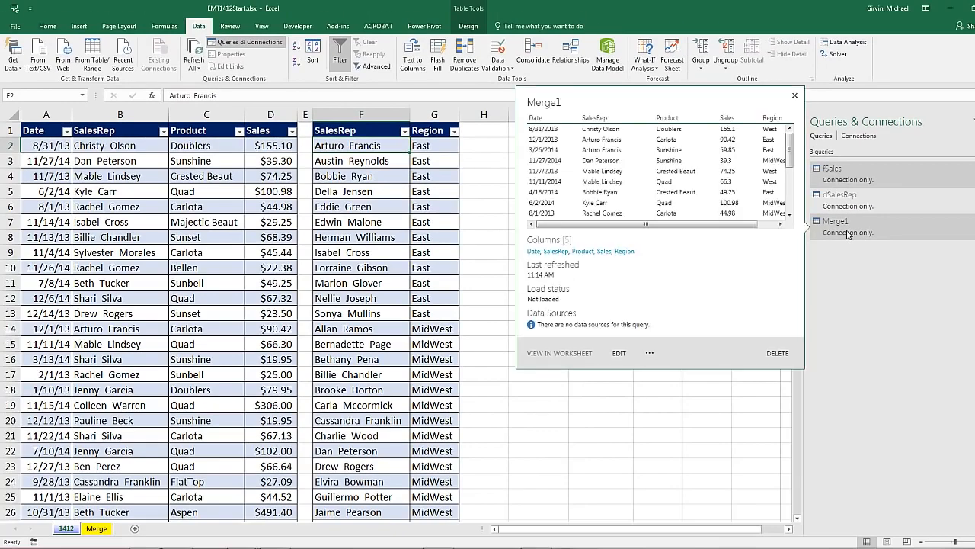
pyautogui.rightClick(834, 228)
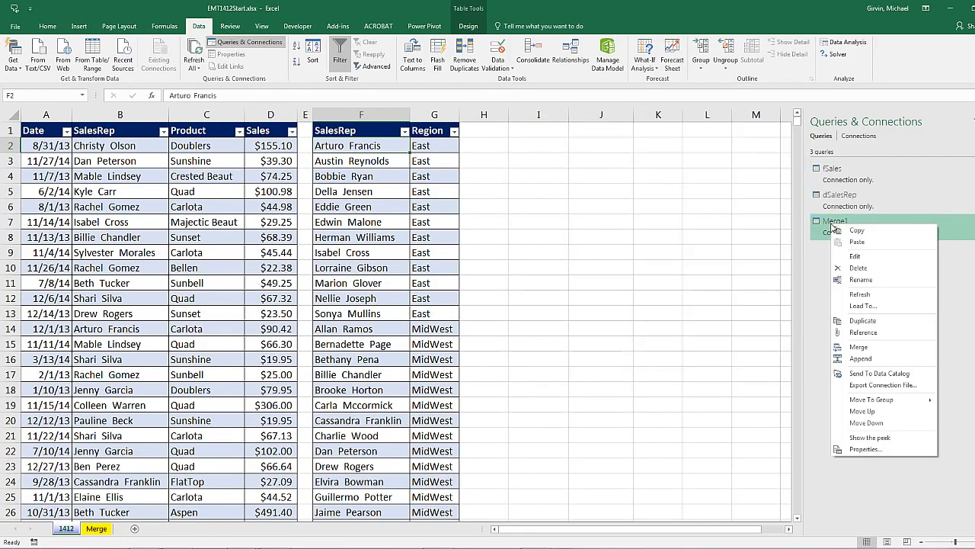
pyautogui.click(861, 449)
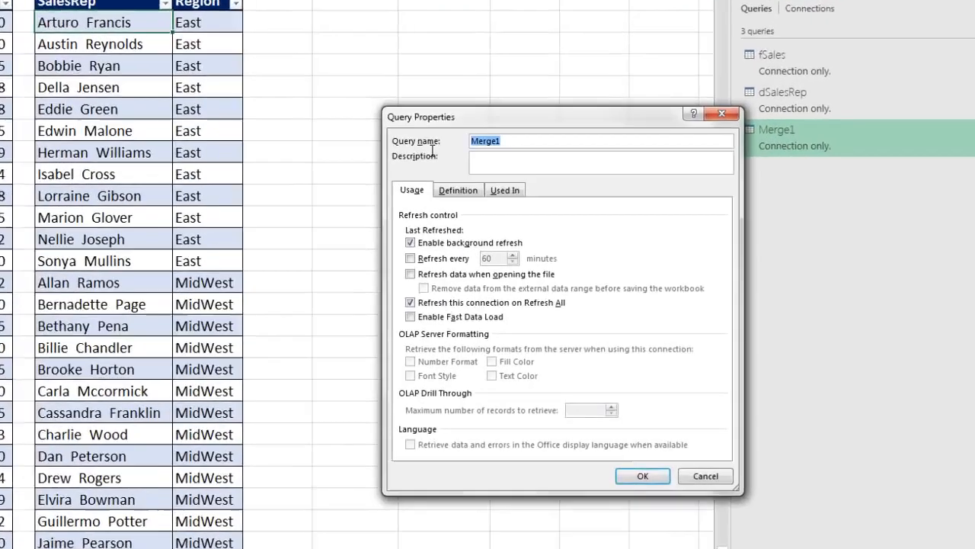
pyautogui.write('OneSalesTable')
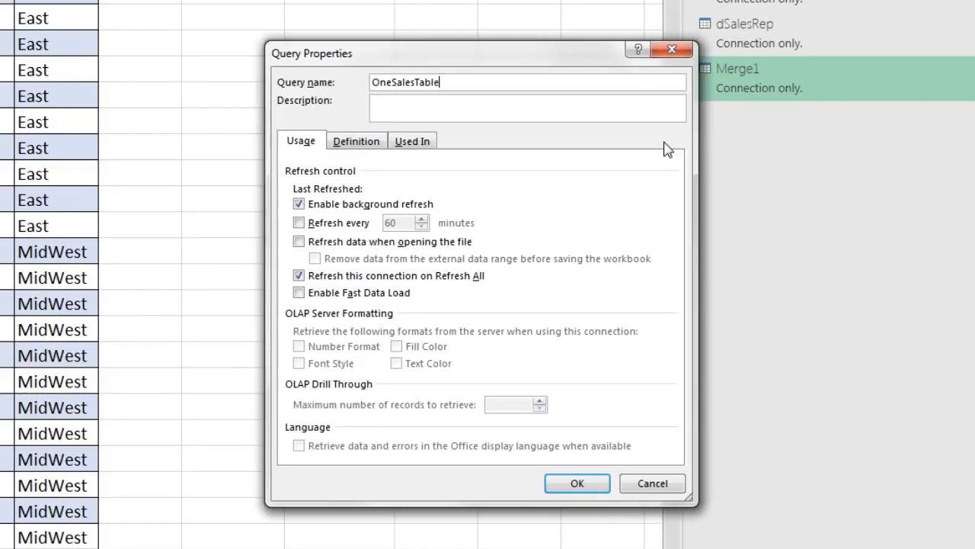
pyautogui.press('Return')
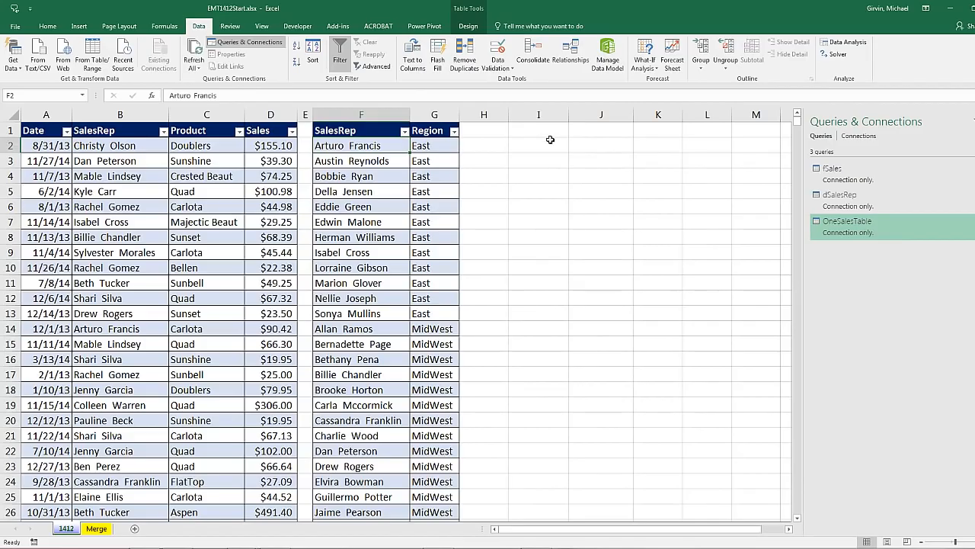
# Step: Create a PivotTable in cell I1 of the existing worksheet from the OneSalesTable query connection, and close the Queries & Connections pane
pyautogui.click(549, 130)
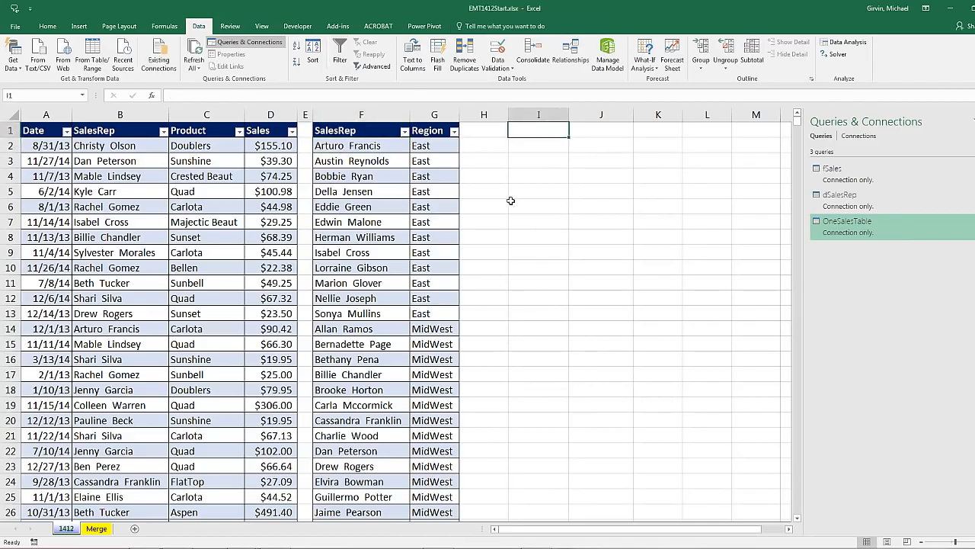
pyautogui.click(81, 26)
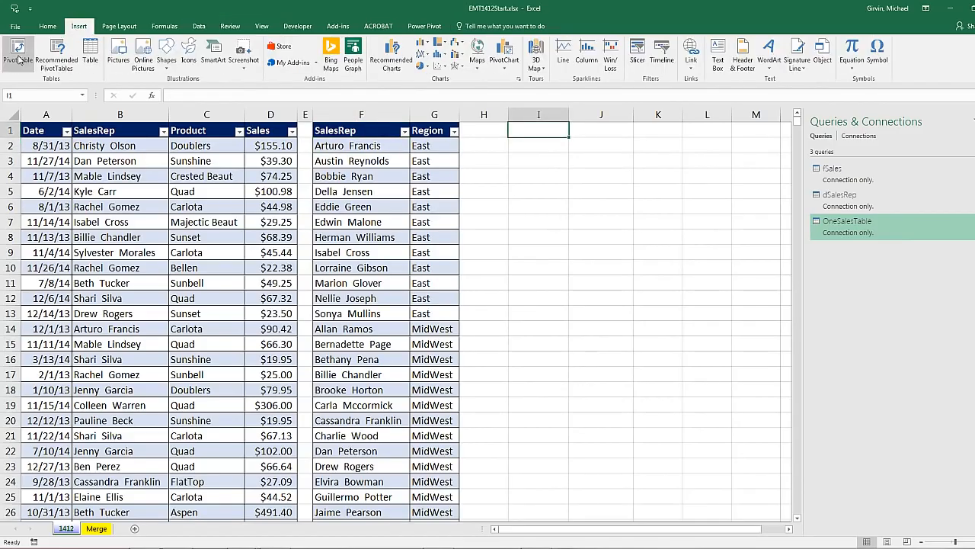
pyautogui.press('alt')
pyautogui.press('n')
pyautogui.press('v')
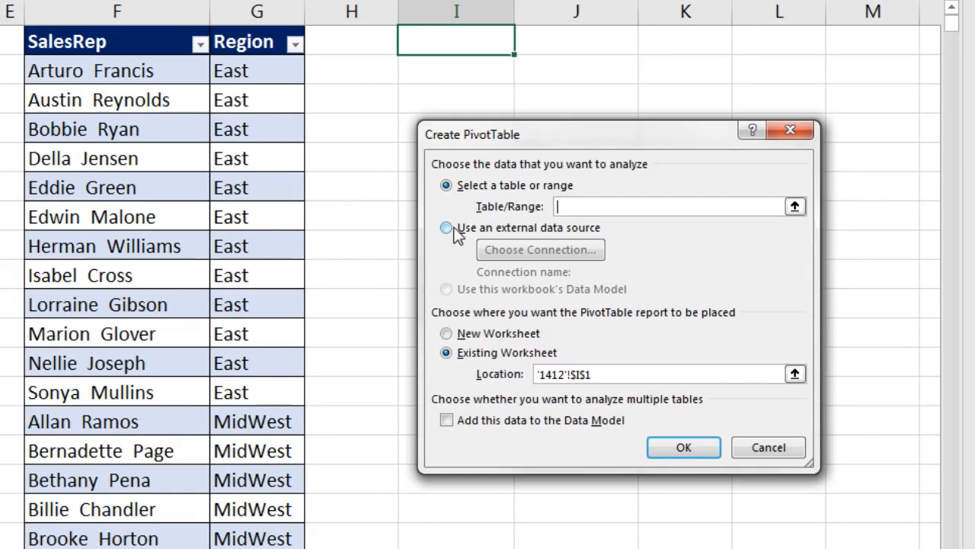
pyautogui.click(446, 228)
pyautogui.click(536, 252)
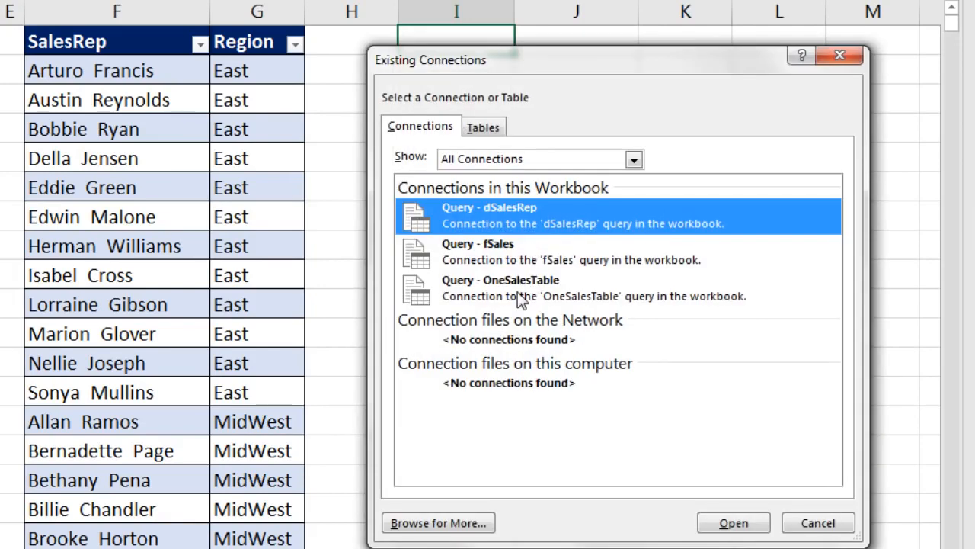
pyautogui.click(521, 295)
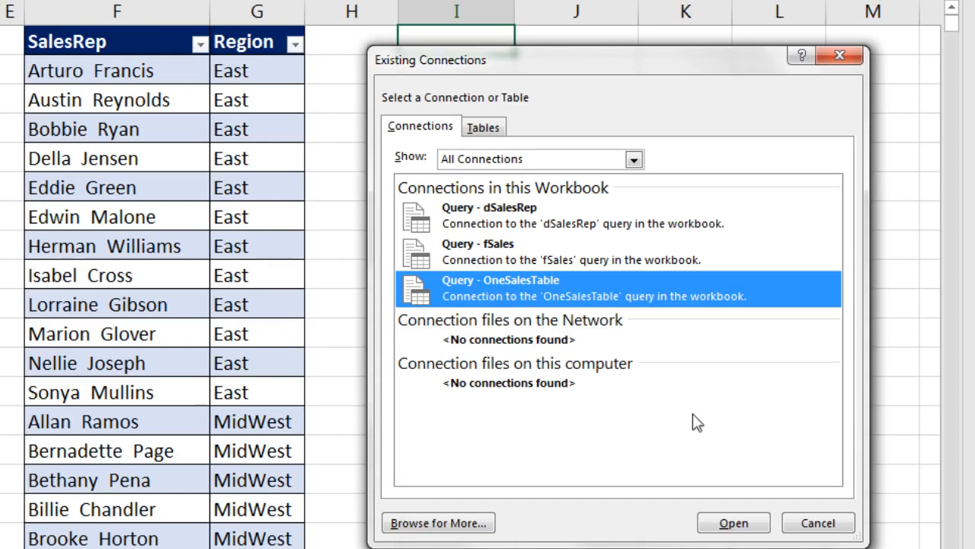
pyautogui.click(739, 524)
pyautogui.click(695, 447)
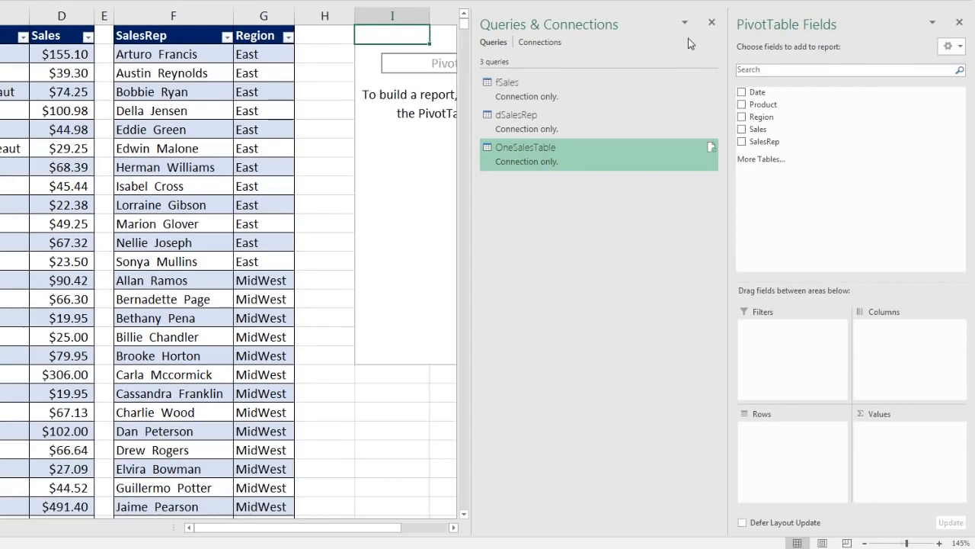
pyautogui.click(711, 24)
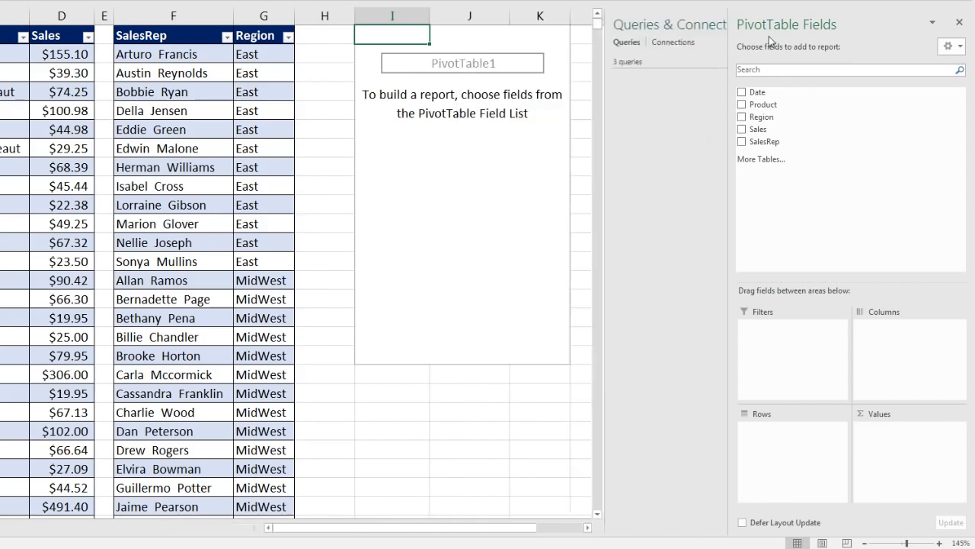
# Step: Lay out the PivotTable with Region in Rows and the sum of Sales in Values, and show the report in Tabular Form
pyautogui.moveTo(777, 117); pyautogui.dragTo(787, 443)
pyautogui.moveTo(760, 129); pyautogui.dragTo(888, 474)
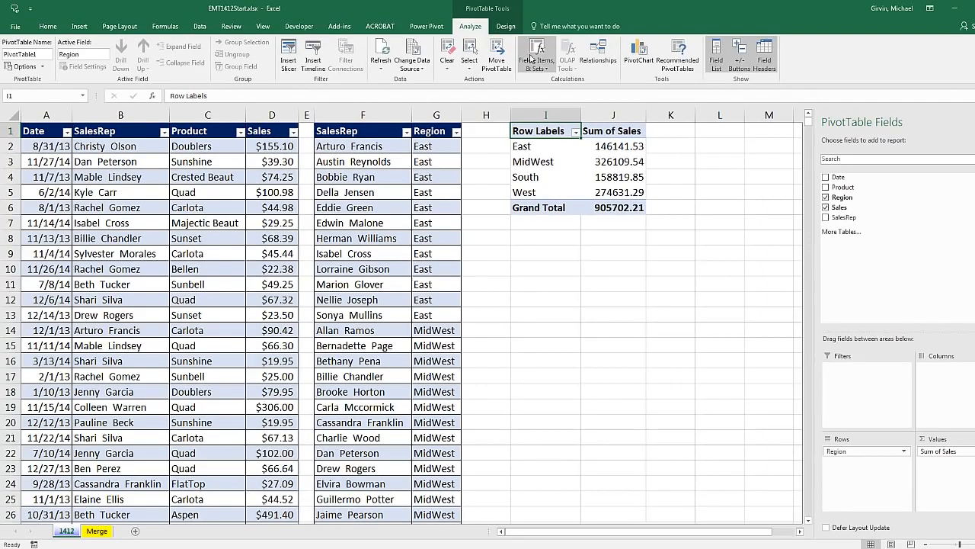
pyautogui.click(501, 27)
pyautogui.click(72, 57)
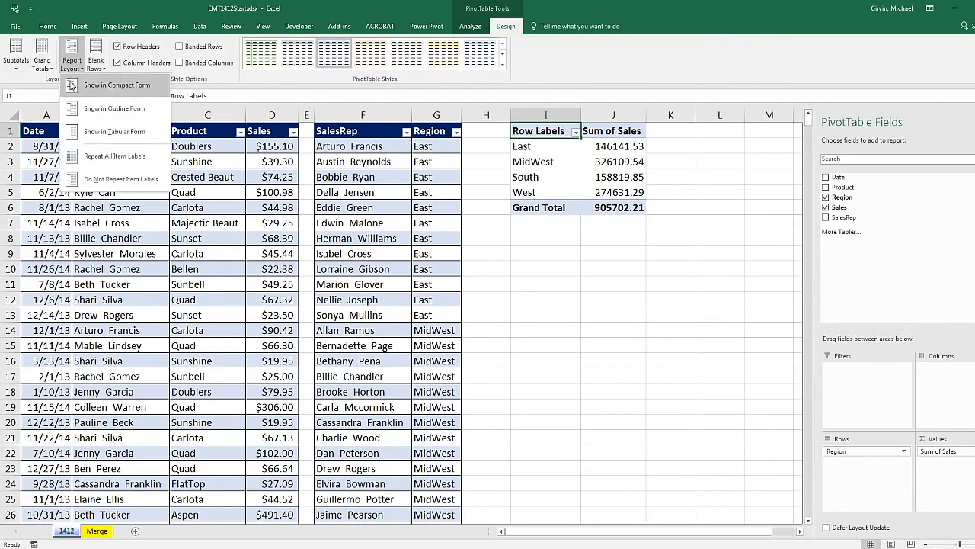
pyautogui.click(103, 140)
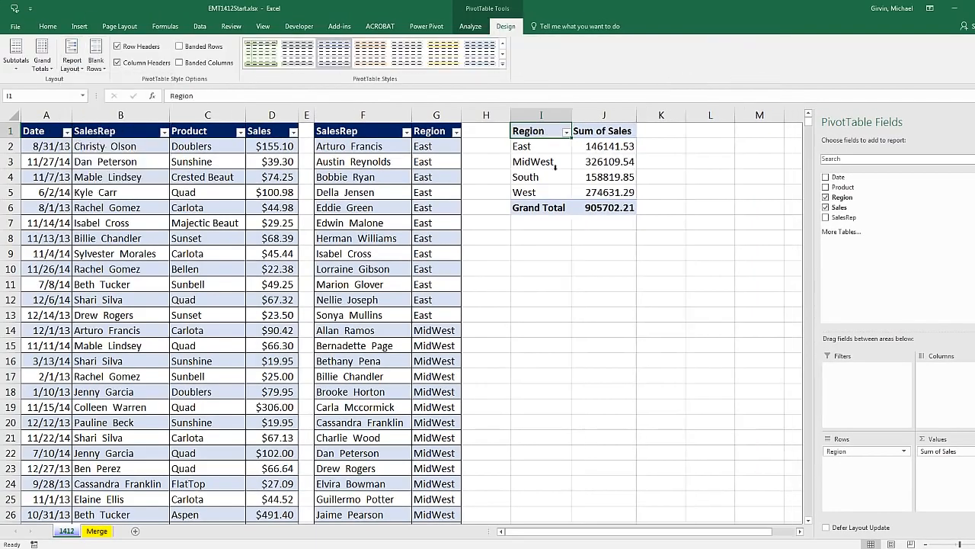
# Step: Format the PivotTable's Sum of Sales values as Currency with the $ symbol and two decimal places
pyautogui.rightClick(597, 146)
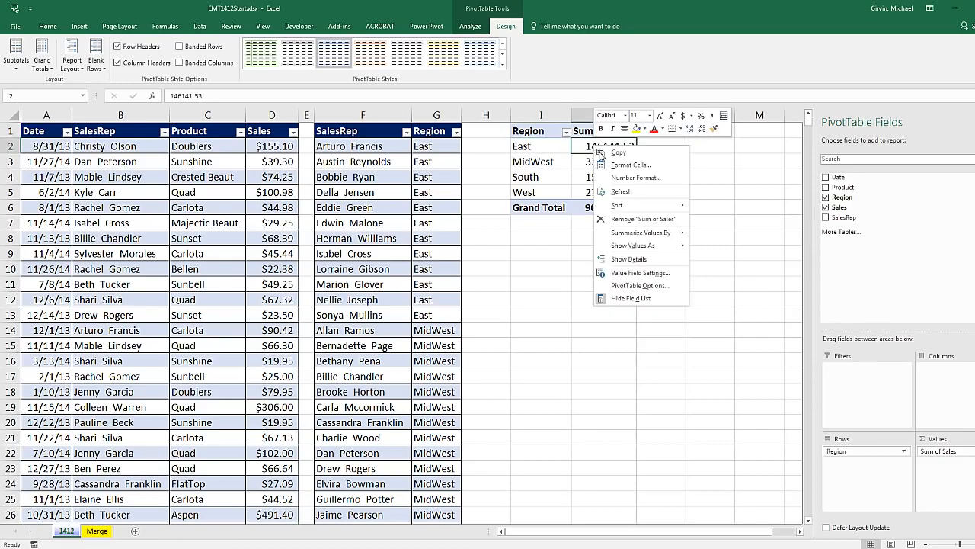
pyautogui.click(624, 183)
pyautogui.click(509, 113)
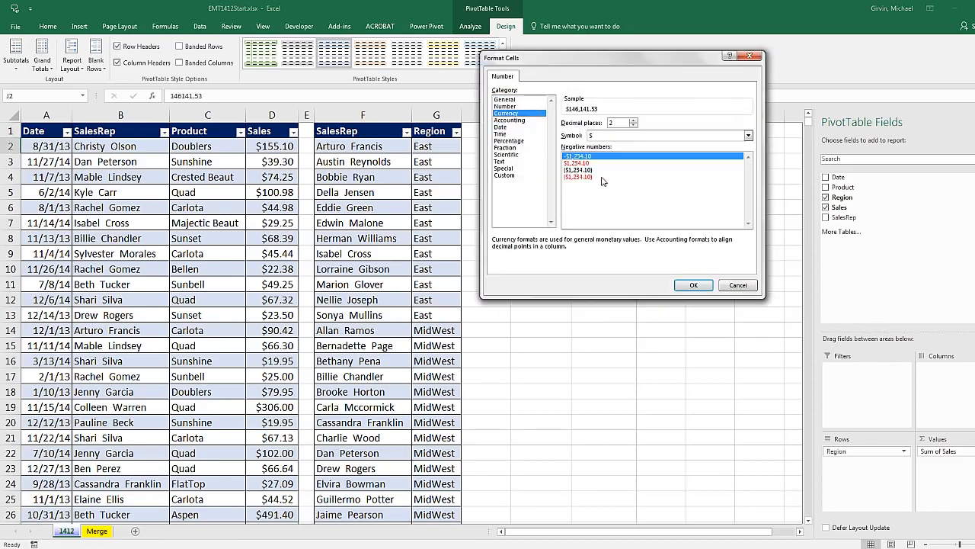
pyautogui.click(694, 284)
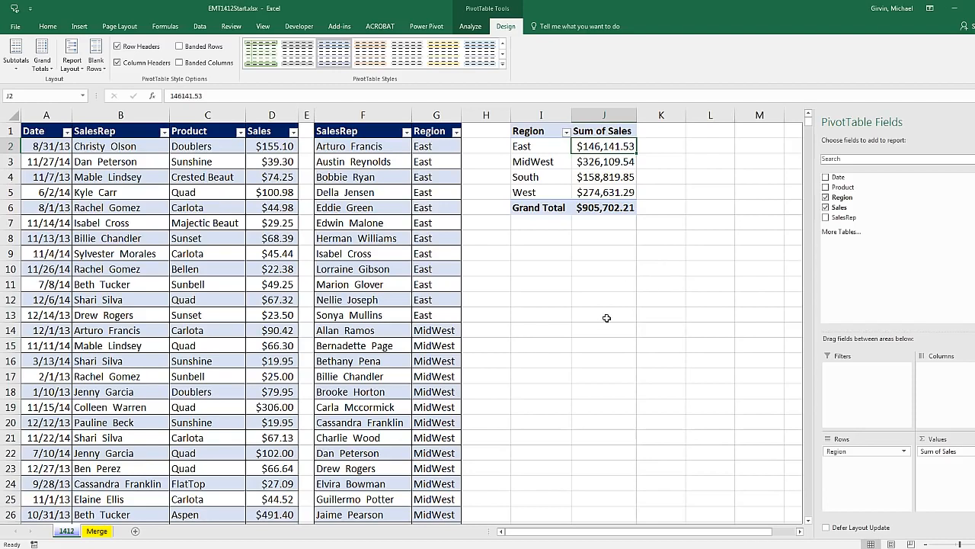